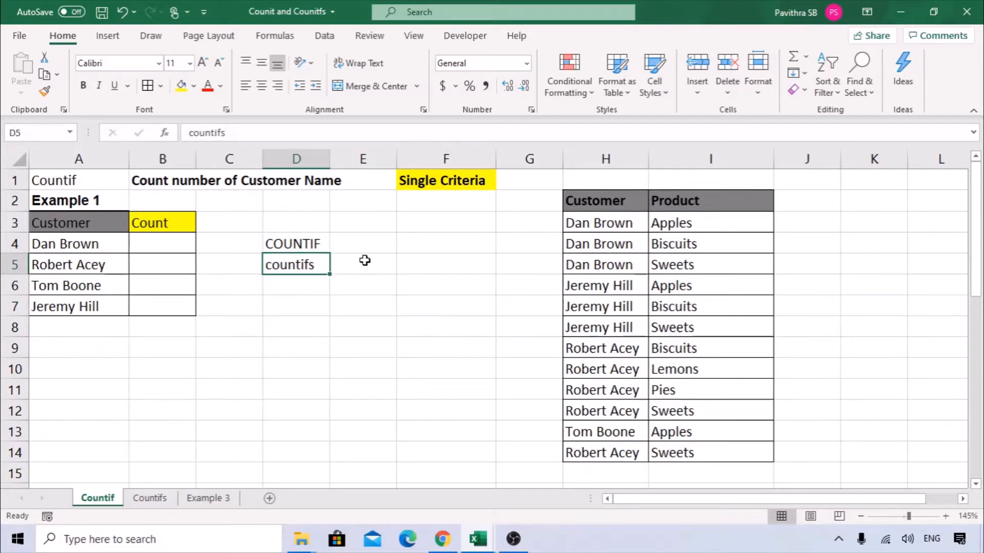
pyautogui.click(322, 246)
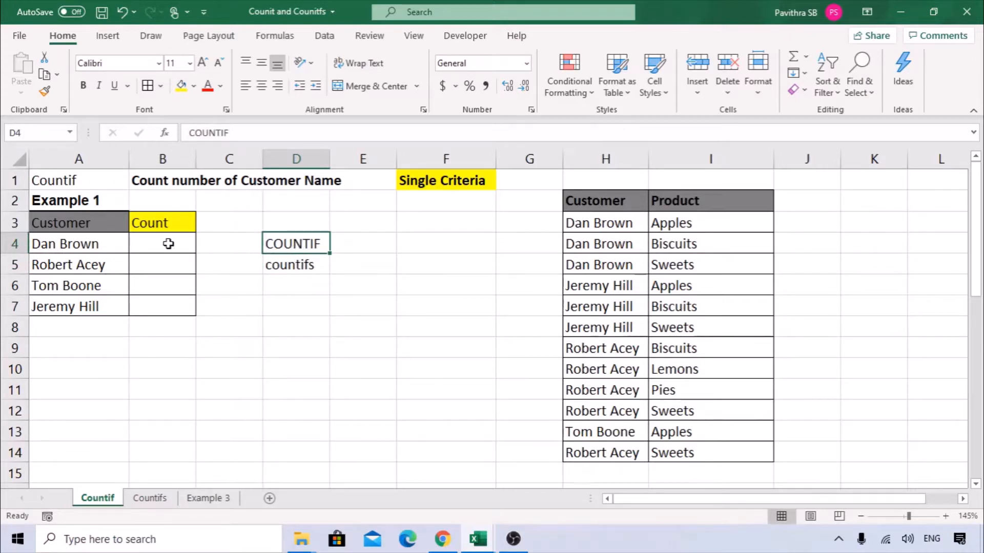
pyautogui.moveTo(73, 222); pyautogui.dragTo(72, 358)
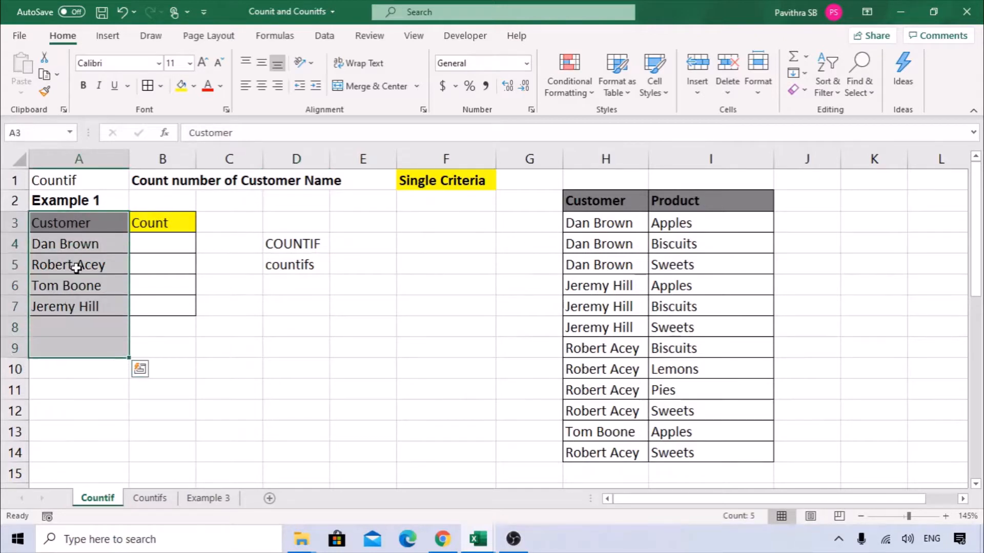
pyautogui.click(82, 237)
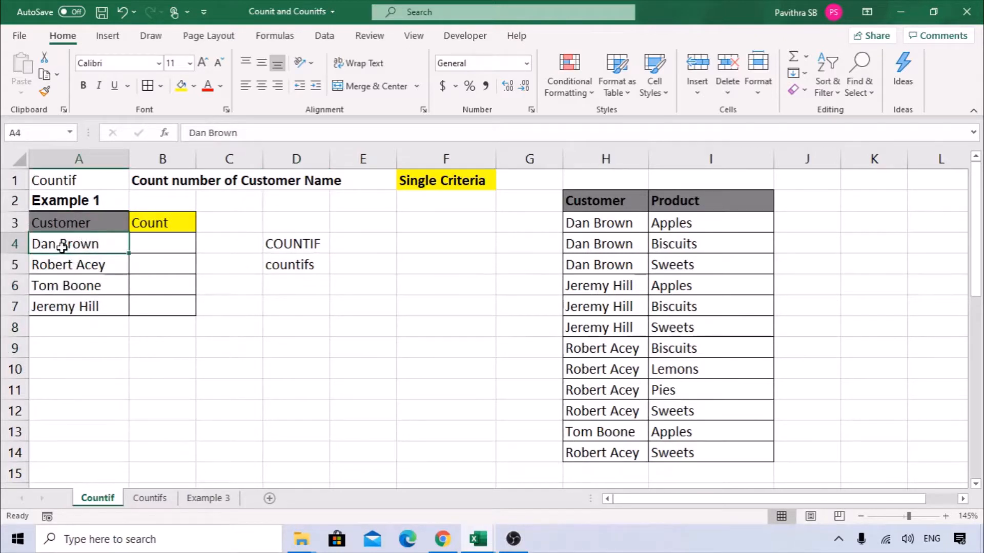
pyautogui.click(631, 158)
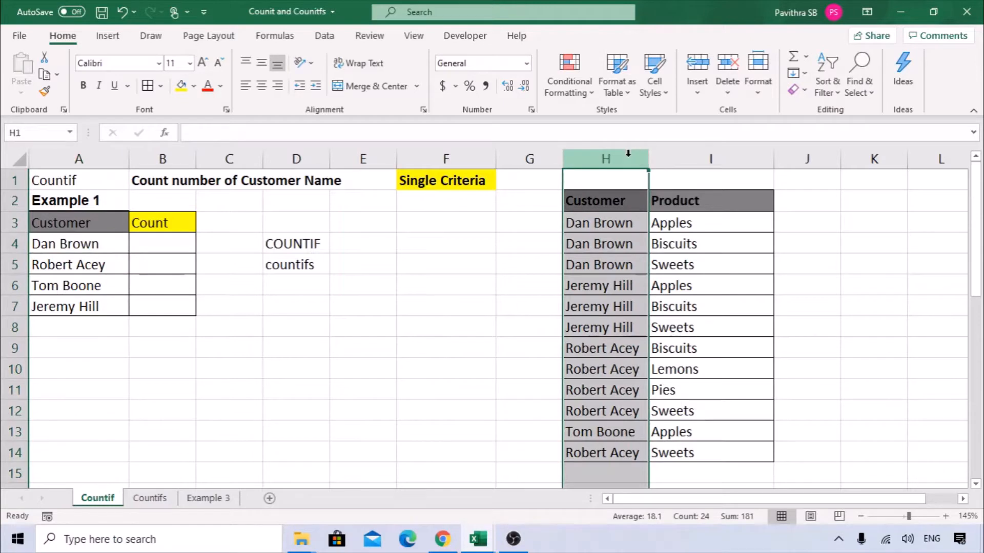
# Step: Begin a COUNTIF formula in B4 with the whole of column H as its range
pyautogui.click(167, 248)
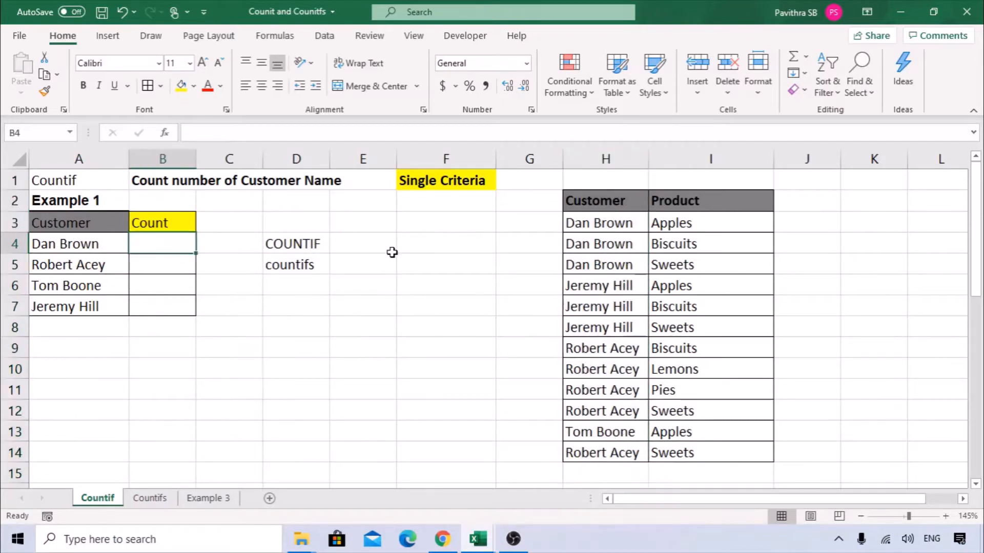
pyautogui.write('=CO')
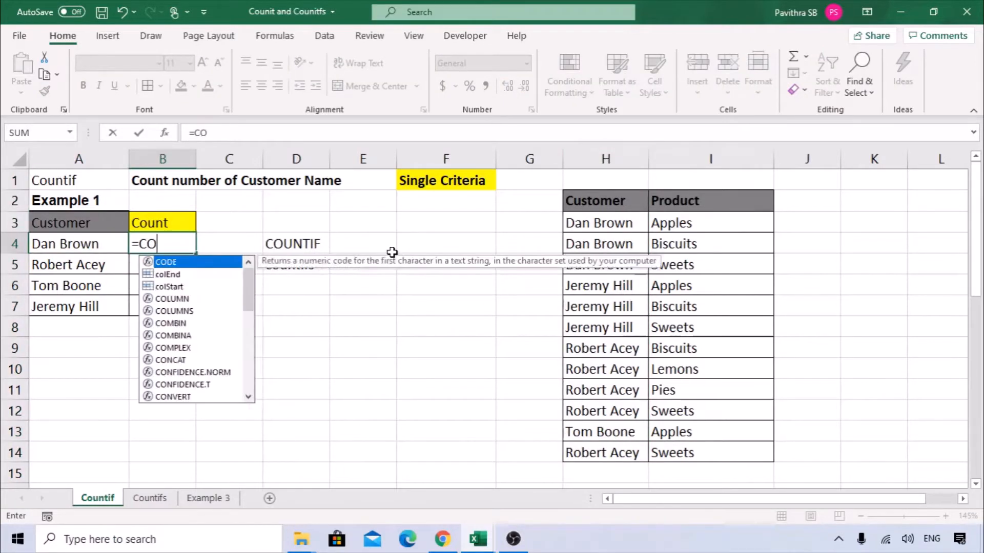
pyautogui.write('UNTIF(')
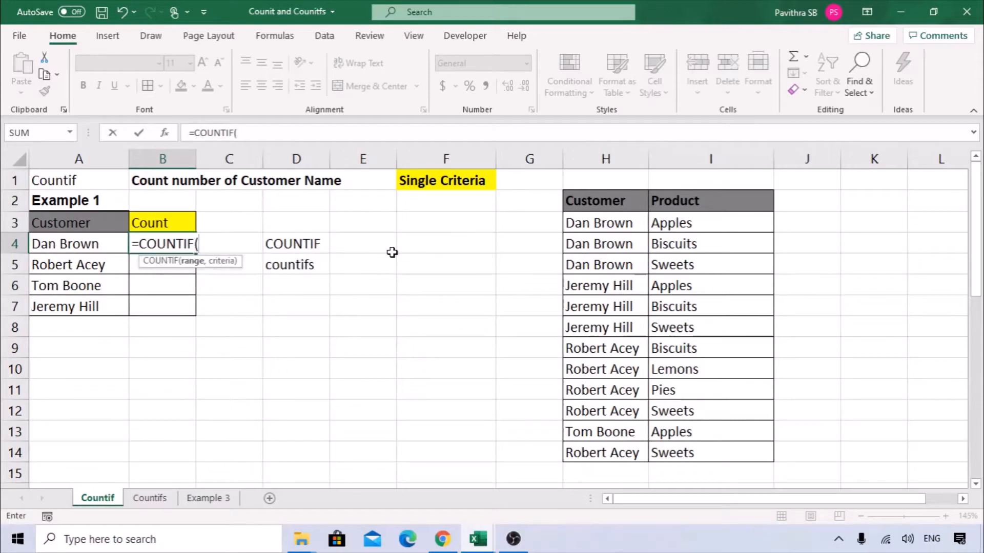
pyautogui.click(164, 134)
pyautogui.moveTo(409, 255); pyautogui.dragTo(259, 225)
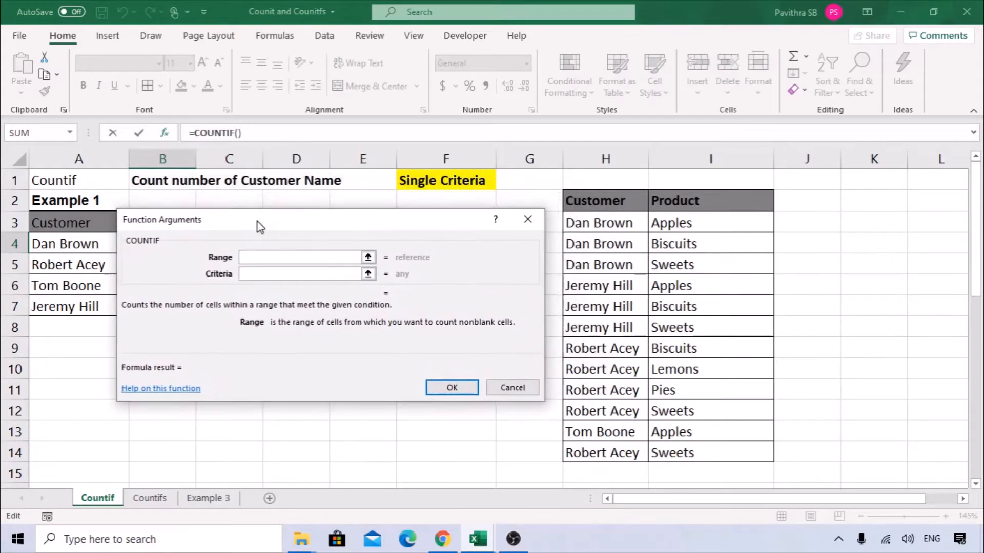
pyautogui.click(594, 154)
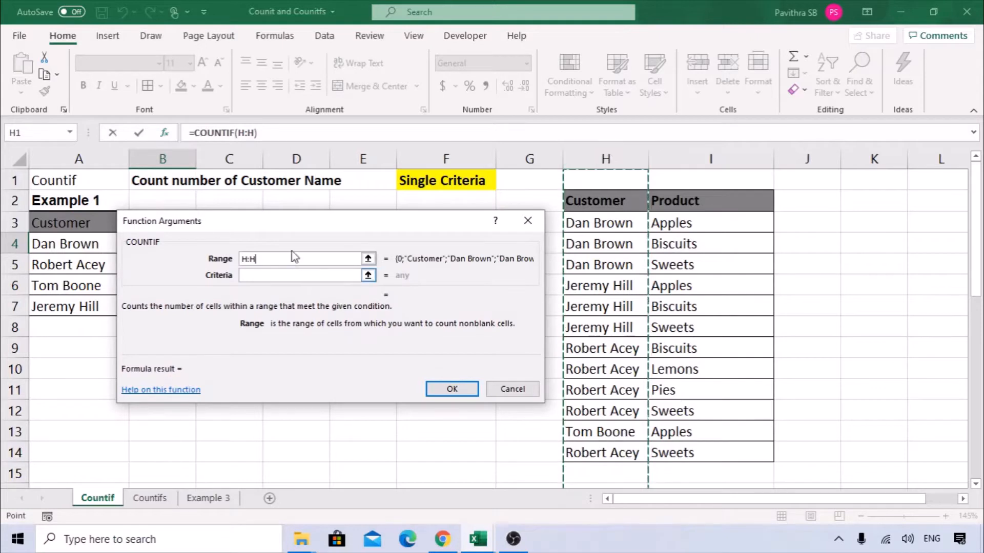
# Step: Set A4 as the COUNTIF criteria, complete the formula in B4 and fill it down to B7
pyautogui.moveTo(290, 227); pyautogui.dragTo(399, 200)
pyautogui.press('Tab')
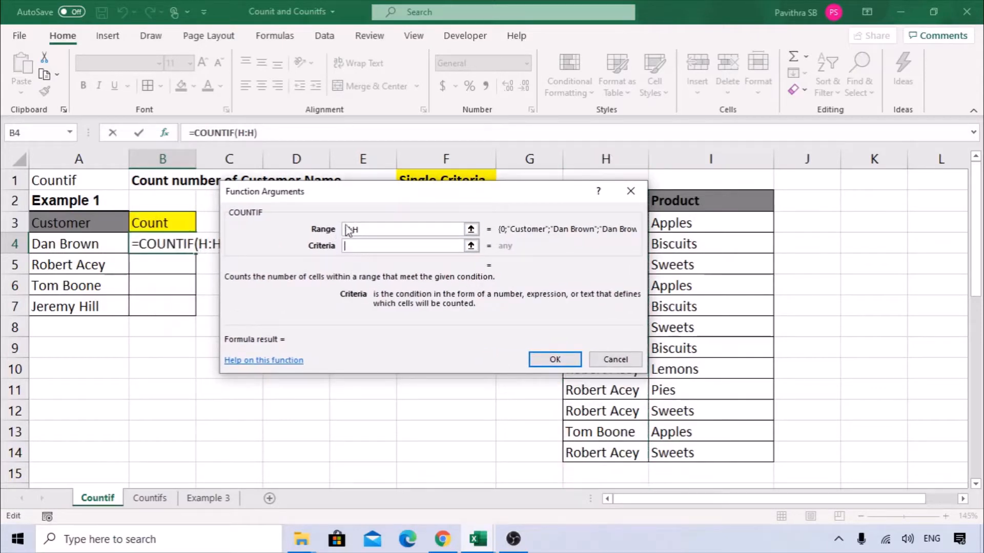
pyautogui.click(109, 245)
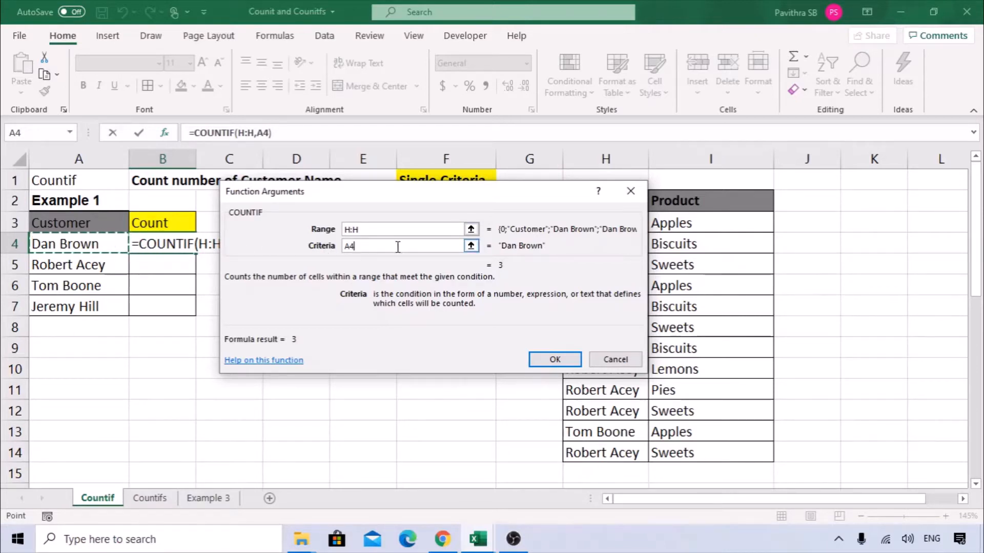
pyautogui.moveTo(373, 197); pyautogui.dragTo(285, 222)
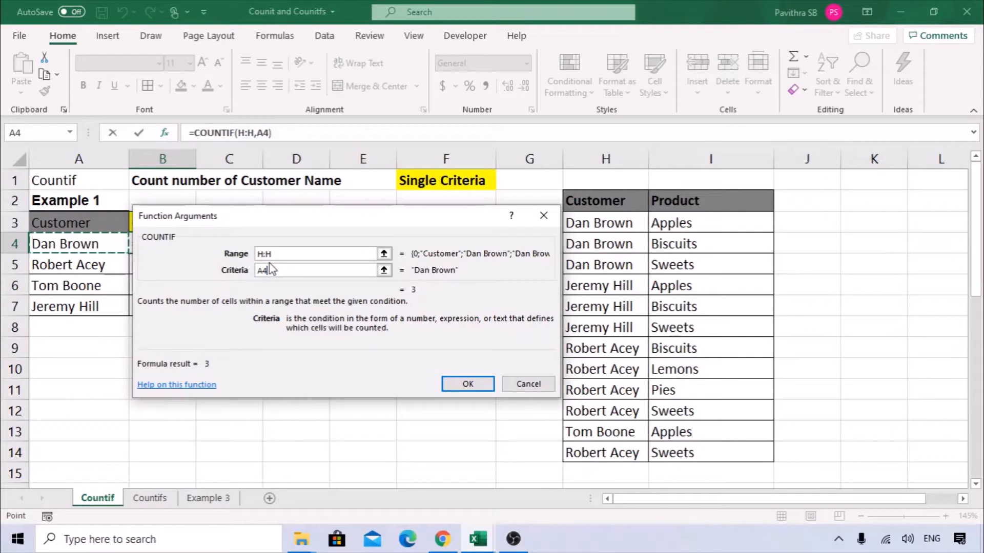
pyautogui.click(468, 385)
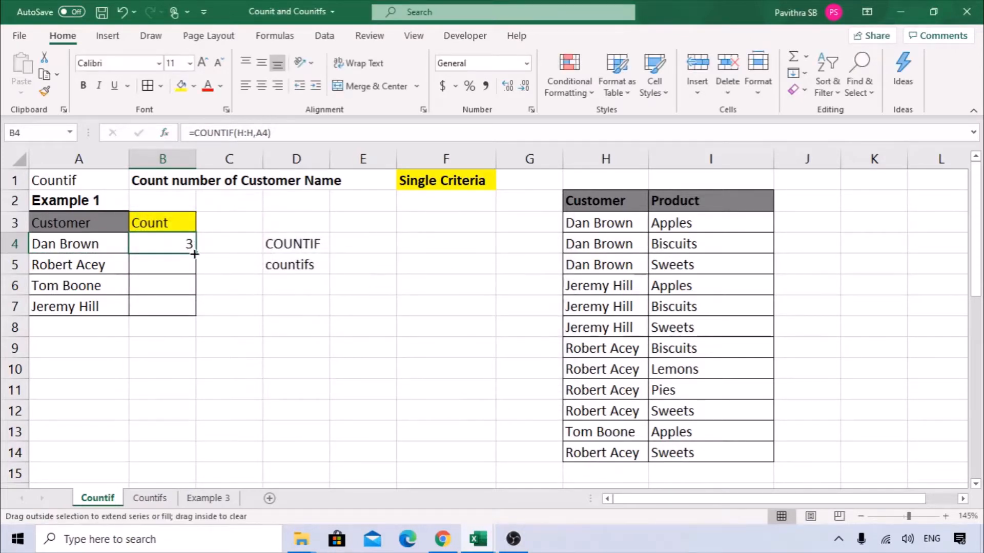
pyautogui.moveTo(194, 254); pyautogui.dragTo(197, 323)
pyautogui.click(252, 305)
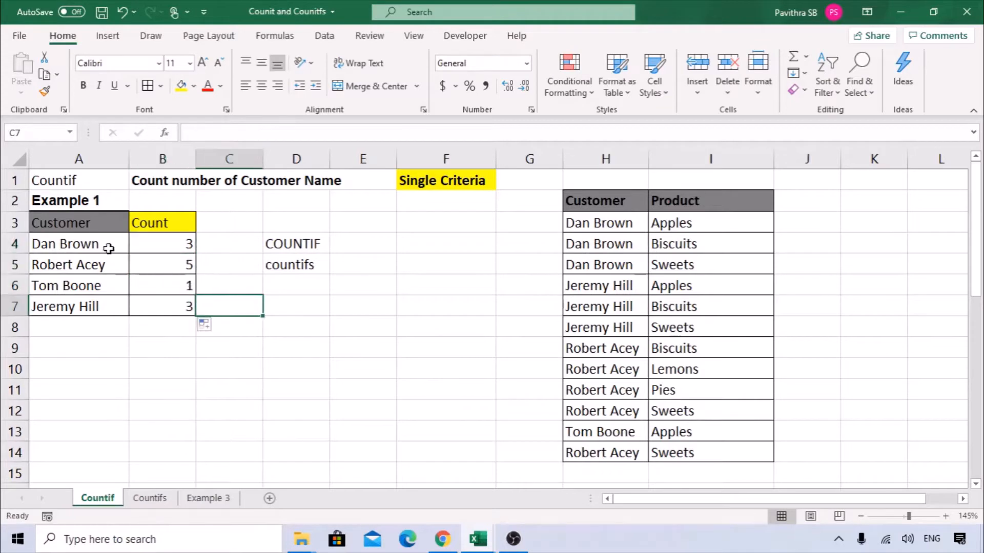
# Step: Review the count formulas in B4:B7 against the customer names in column H
pyautogui.click(108, 248)
pyautogui.click(164, 242)
pyautogui.click(625, 167)
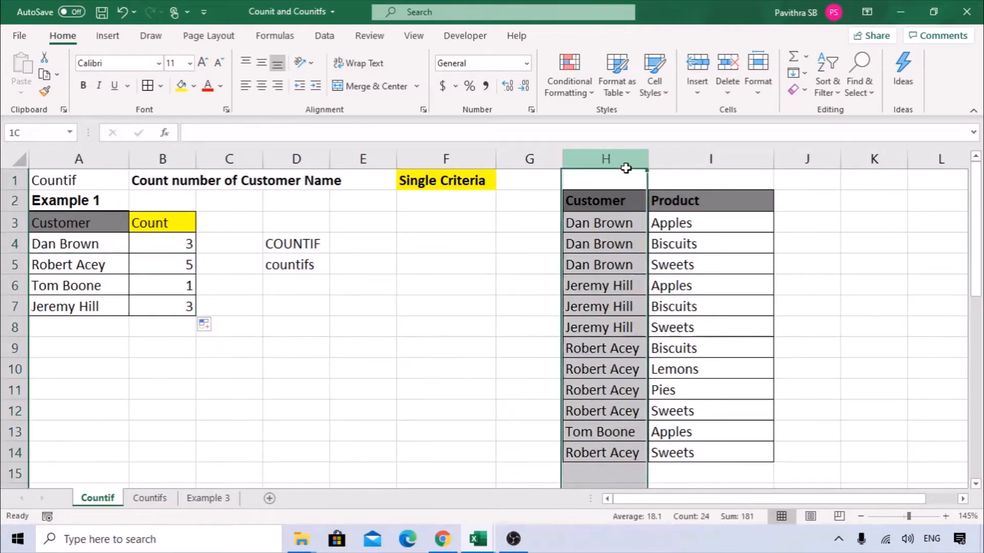
pyautogui.click(163, 267)
pyautogui.click(172, 284)
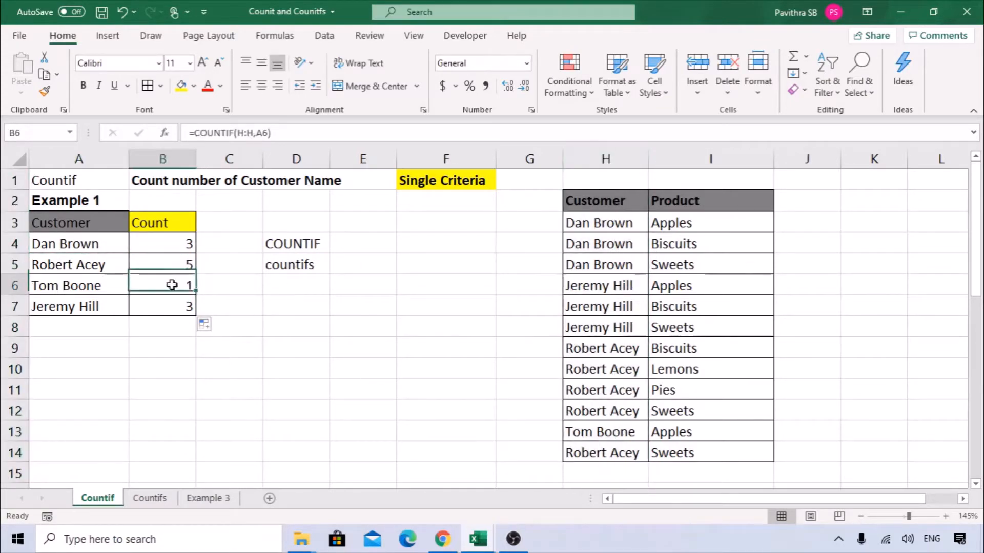
pyautogui.click(171, 302)
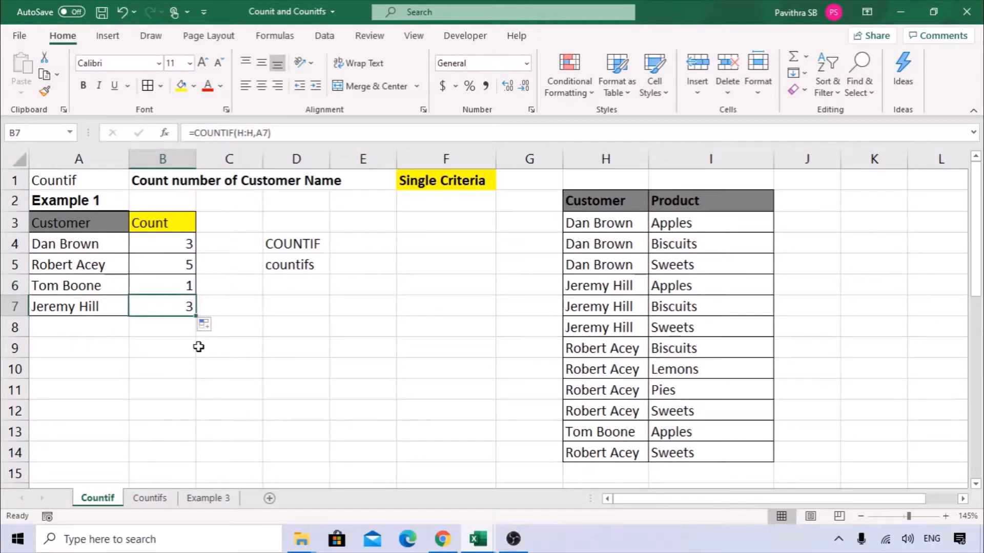
pyautogui.moveTo(180, 244); pyautogui.dragTo(184, 328)
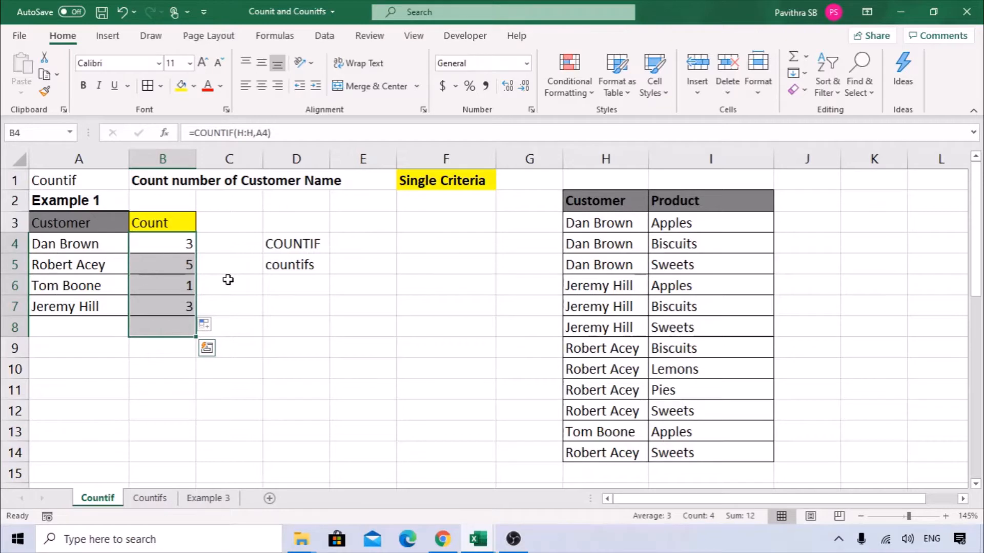
# Step: Change the example heading in A26 to "Example 2"
pyautogui.scroll(-8, 228, 280)
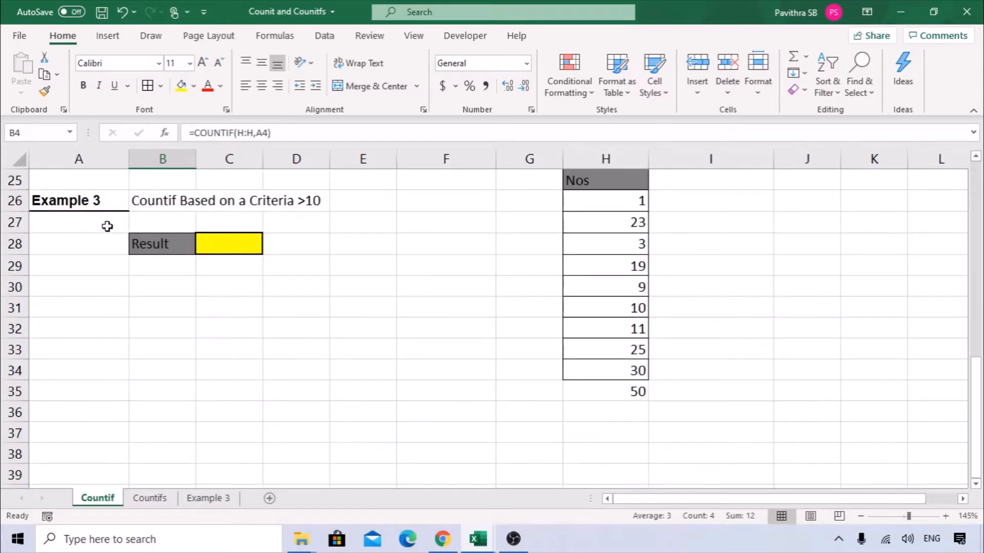
pyautogui.click(103, 199)
pyautogui.doubleClick(103, 199)
pyautogui.press('BackSpace')
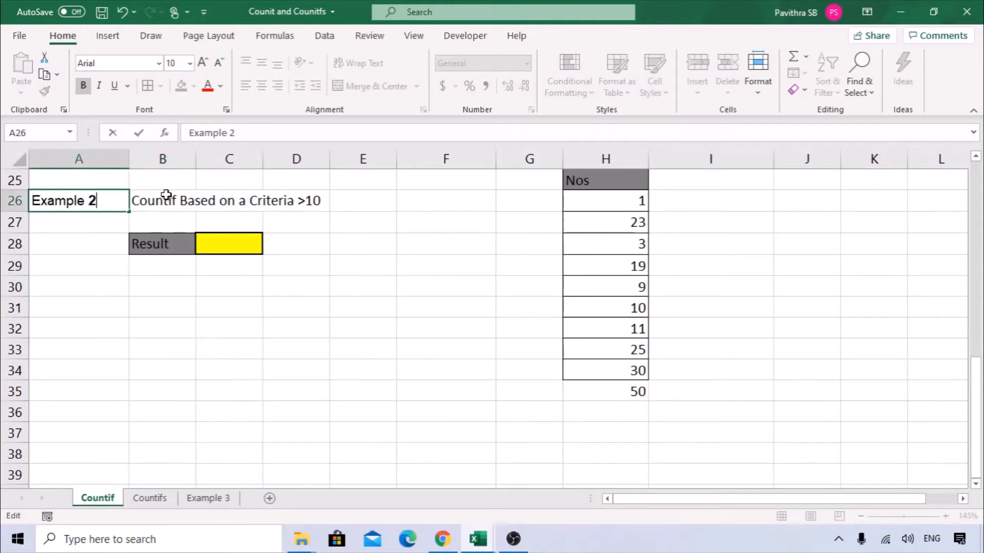
pyautogui.click(192, 322)
# Step: Examine the criterion description in B26 and the numbers listed under Nos in H26:H35
pyautogui.moveTo(613, 194); pyautogui.dragTo(617, 366)
pyautogui.scroll(1, 726, 336)
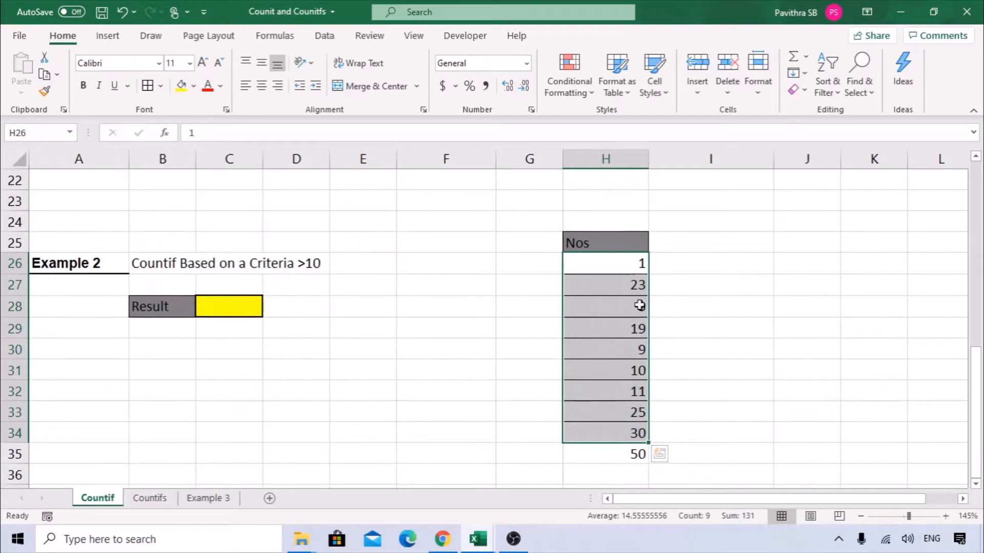
pyautogui.click(219, 298)
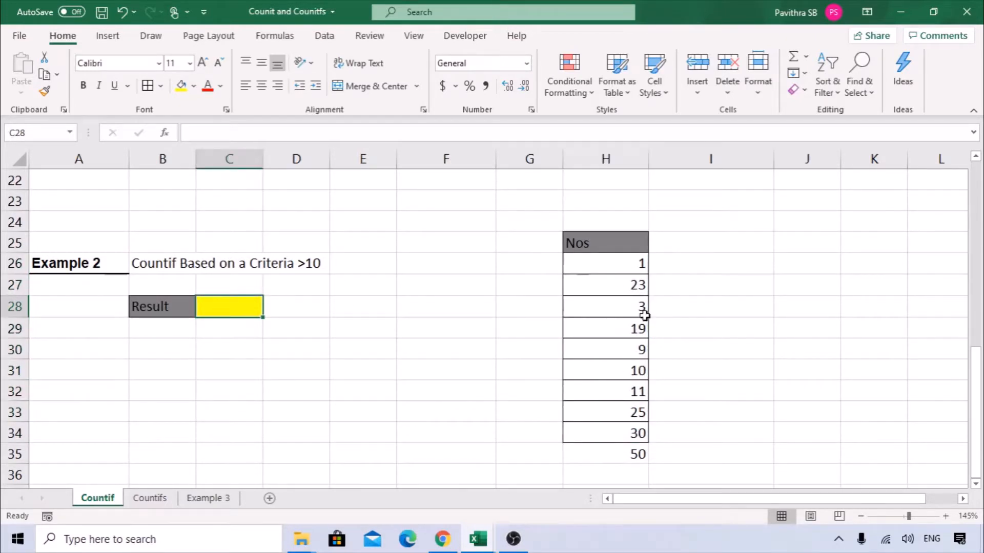
pyautogui.click(174, 270)
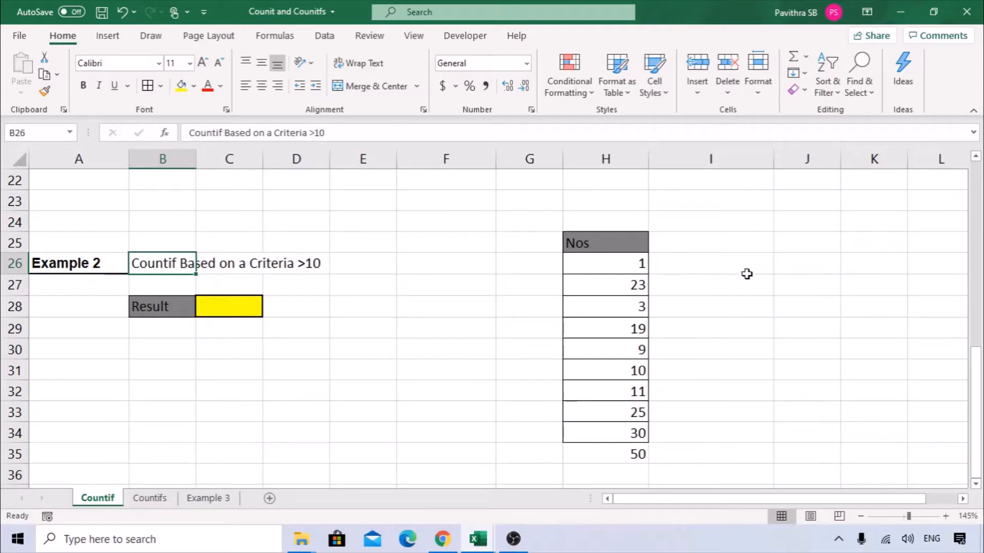
pyautogui.moveTo(617, 246); pyautogui.dragTo(610, 439)
pyautogui.click(612, 454)
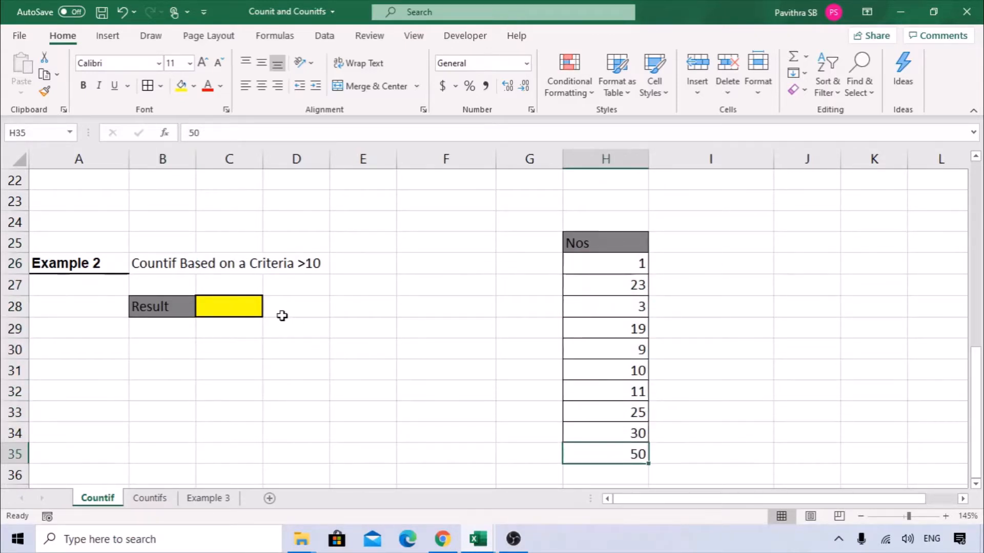
# Step: Begin a COUNTIF formula in the Result cell C28 with H26:H35 as its range
pyautogui.click(254, 303)
pyautogui.write('=C')
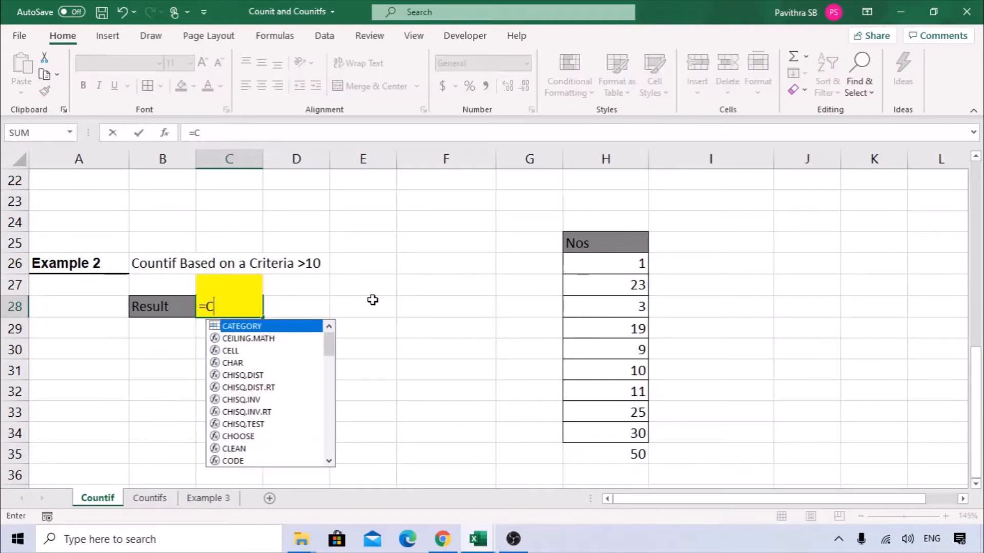
pyautogui.write('OUNTIF(')
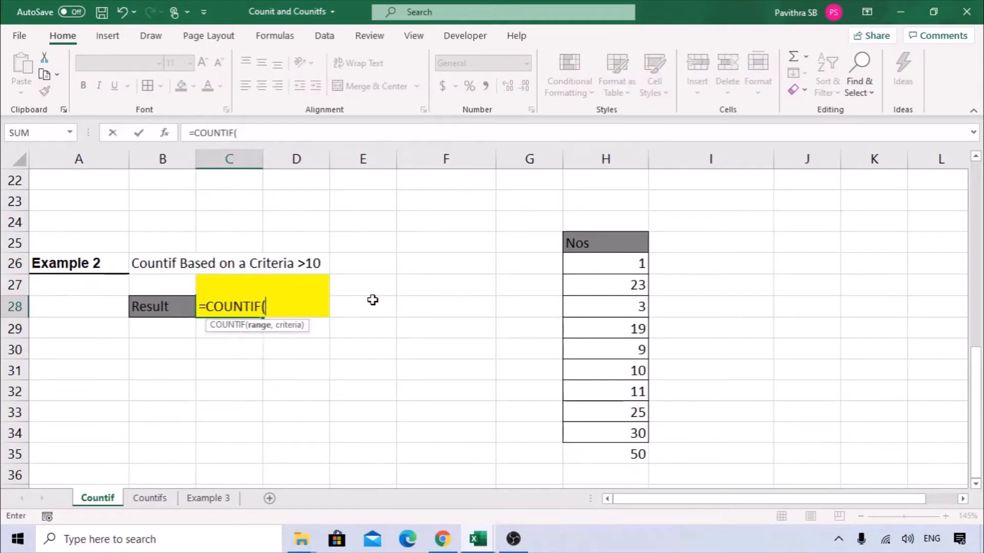
pyautogui.click(164, 132)
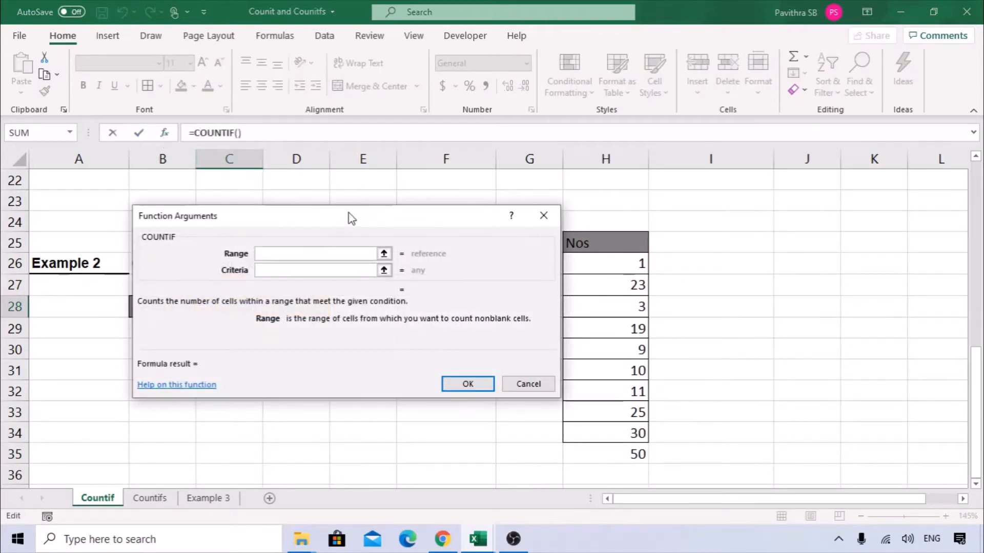
pyautogui.moveTo(346, 217); pyautogui.dragTo(276, 308)
pyautogui.moveTo(628, 262); pyautogui.dragTo(618, 453)
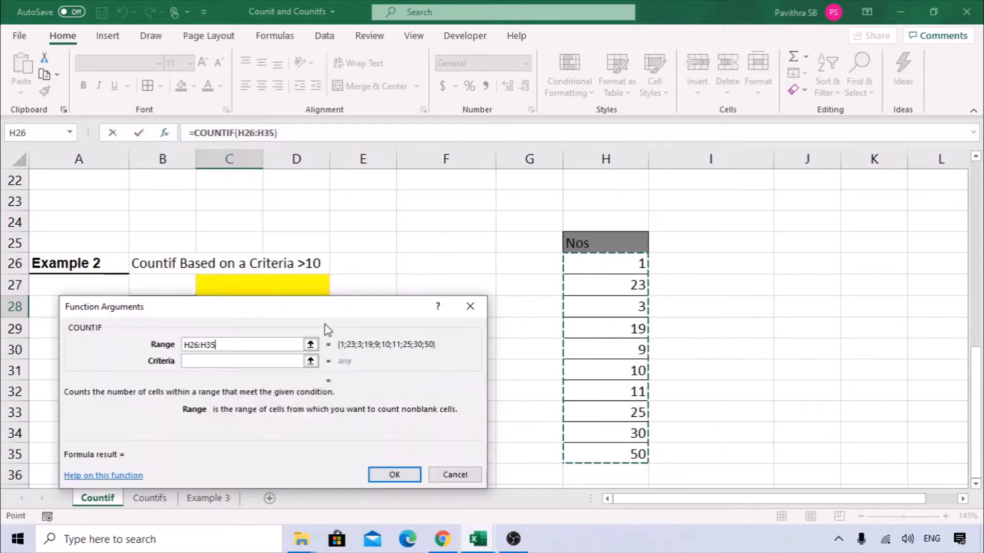
# Step: Set the COUNTIF criteria to >10 and complete the formula in C28
pyautogui.moveTo(322, 311); pyautogui.dragTo(569, 207)
pyautogui.click(467, 254)
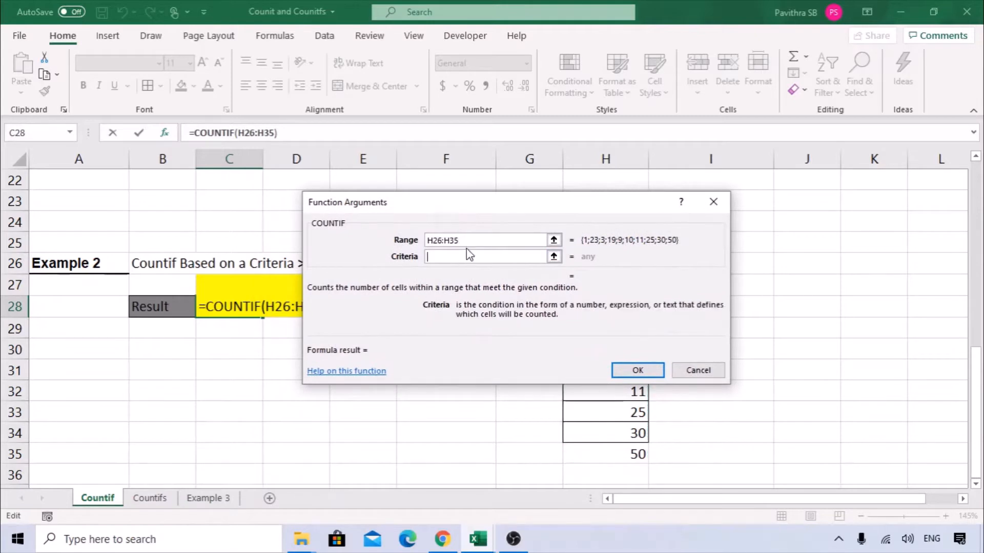
pyautogui.moveTo(464, 198); pyautogui.dragTo(602, 197)
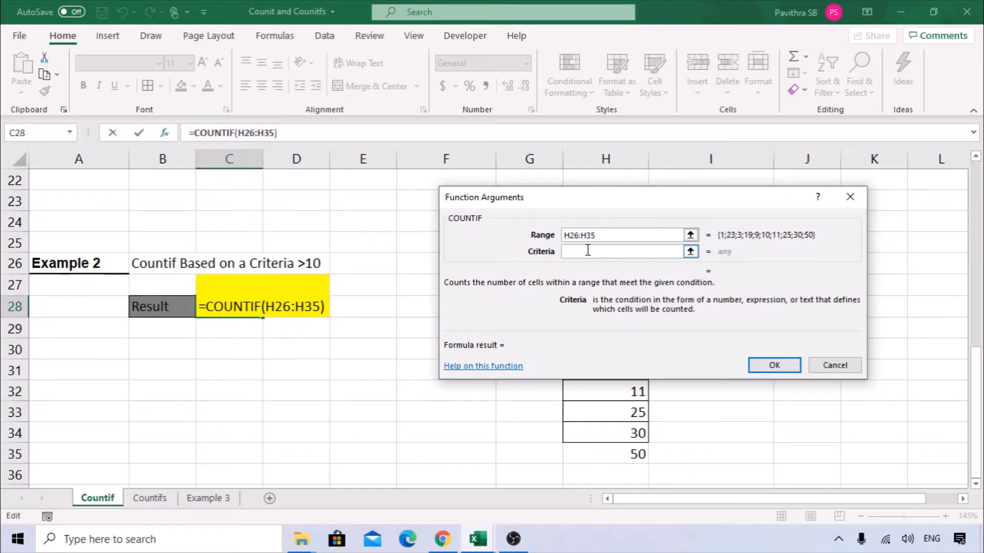
pyautogui.write('>10')
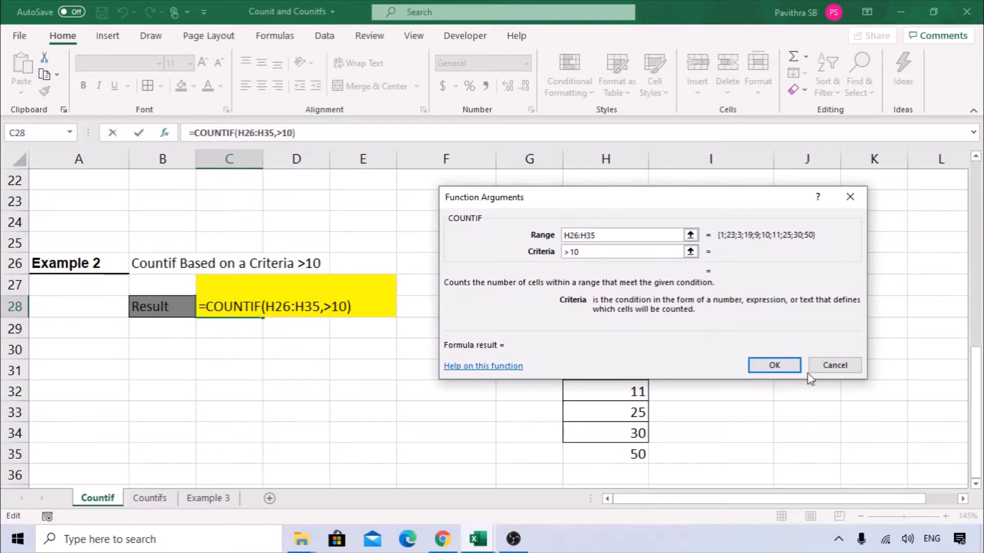
pyautogui.click(783, 368)
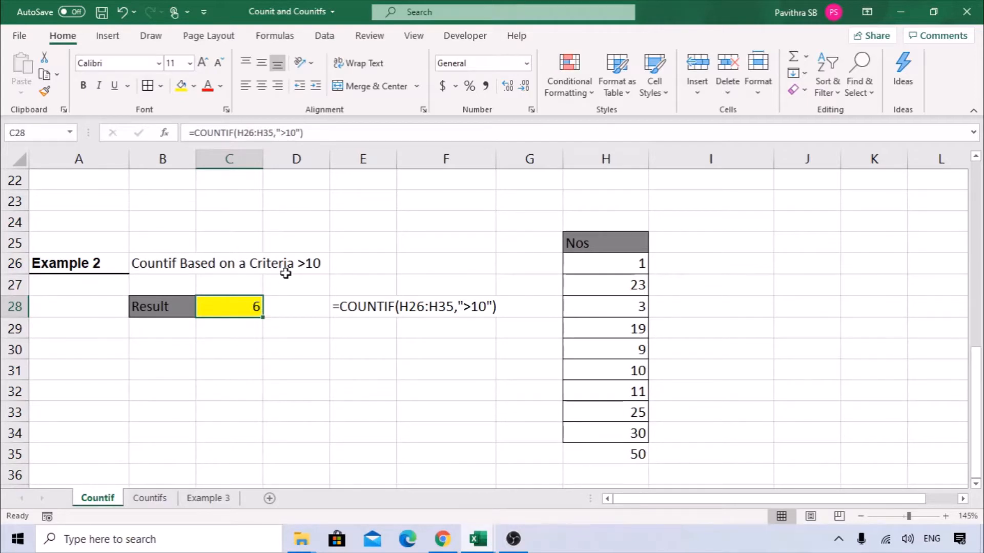
# Step: Select only the cells in H26:H35 that hold numbers greater than 10 to check the count in C28
pyautogui.click(640, 290)
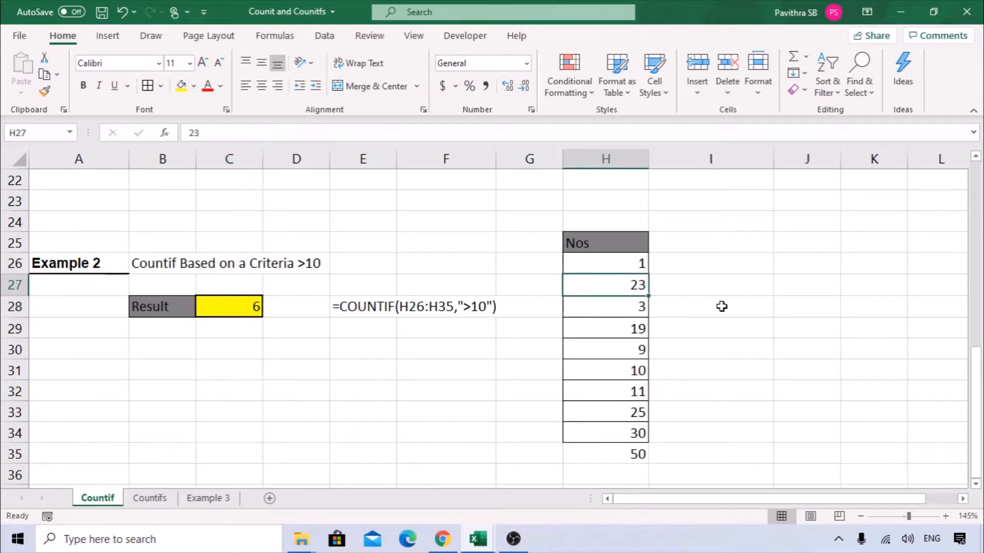
pyautogui.keyDown('ctrl'); pyautogui.click(625, 330); pyautogui.keyUp('ctrl')
pyautogui.keyDown('ctrl'); pyautogui.click(635, 372); pyautogui.keyUp('ctrl')
pyautogui.keyDown('ctrl'); pyautogui.click(631, 349); pyautogui.keyUp('ctrl')
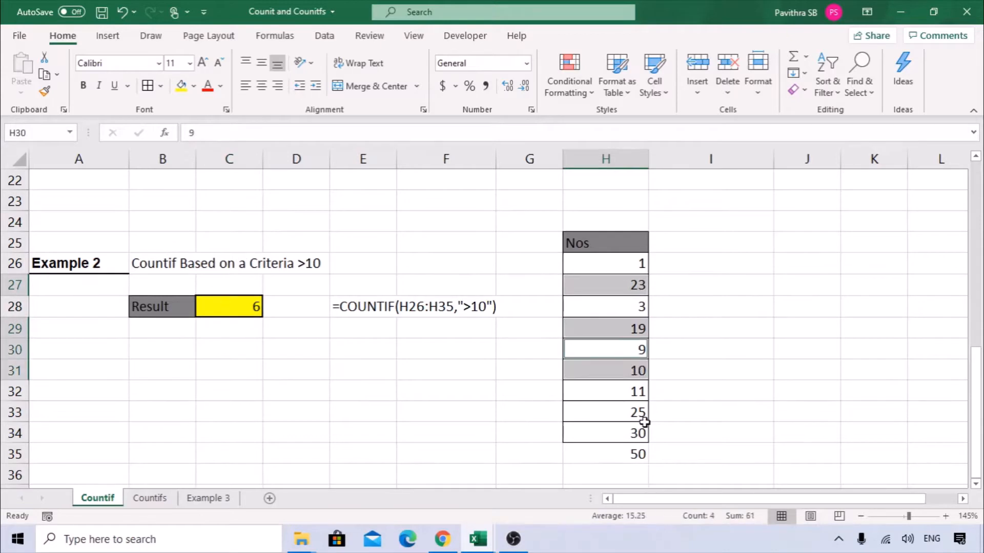
pyautogui.click(632, 370)
pyautogui.keyDown('ctrl'); pyautogui.click(630, 330); pyautogui.keyUp('ctrl')
pyautogui.keyDown('ctrl'); pyautogui.click(630, 283); pyautogui.keyUp('ctrl')
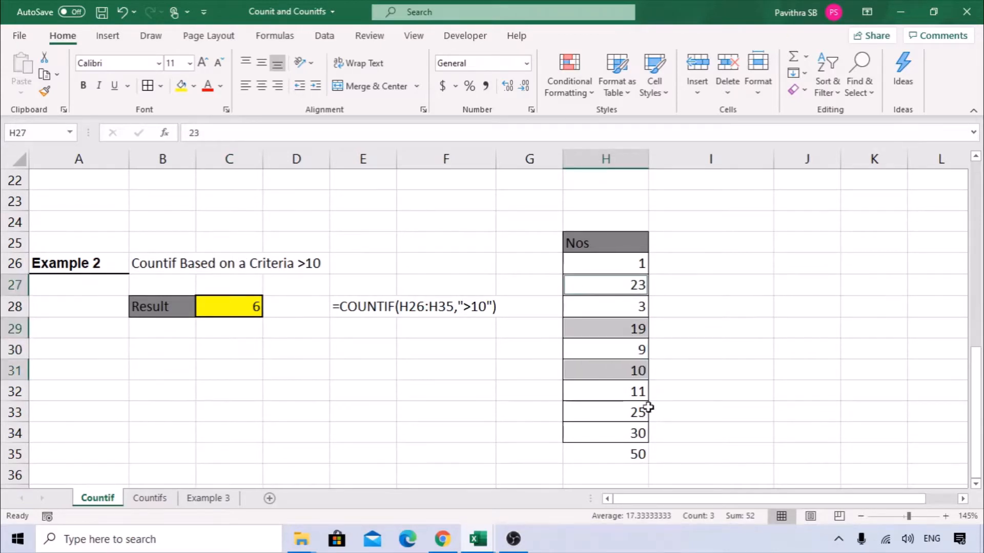
pyautogui.keyDown('ctrl'); pyautogui.click(629, 410); pyautogui.keyUp('ctrl')
pyautogui.keyDown('ctrl'); pyautogui.click(630, 393); pyautogui.keyUp('ctrl')
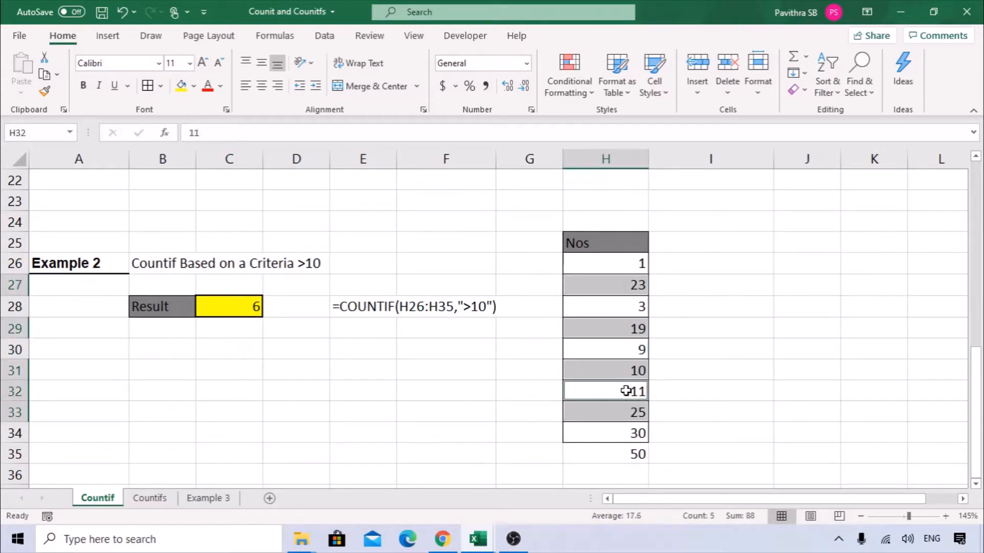
pyautogui.keyDown('ctrl'); pyautogui.click(629, 434); pyautogui.keyUp('ctrl')
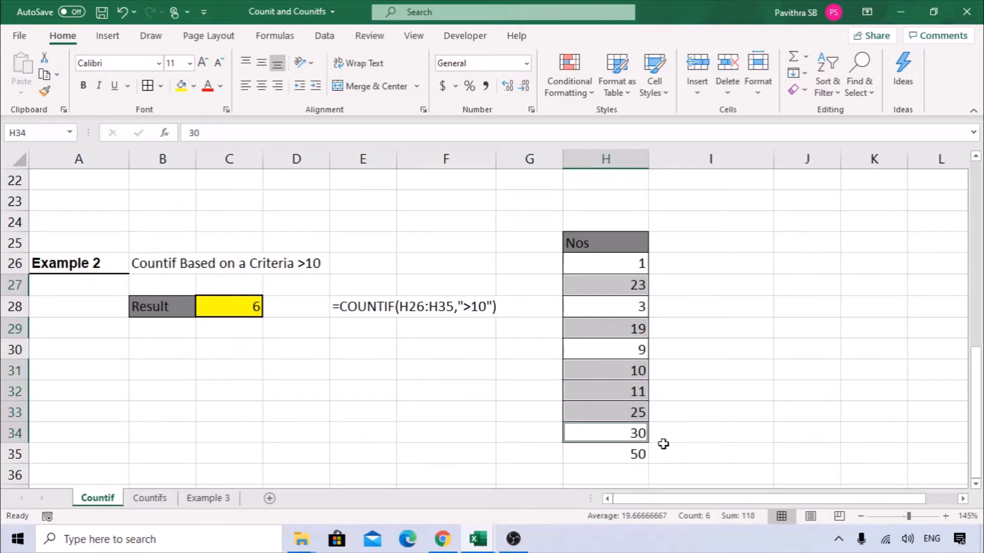
pyautogui.moveTo(643, 391); pyautogui.dragTo(646, 452)
pyautogui.keyDown('ctrl'); pyautogui.click(626, 332); pyautogui.keyUp('ctrl')
pyautogui.keyDown('ctrl'); pyautogui.click(627, 285); pyautogui.keyUp('ctrl')
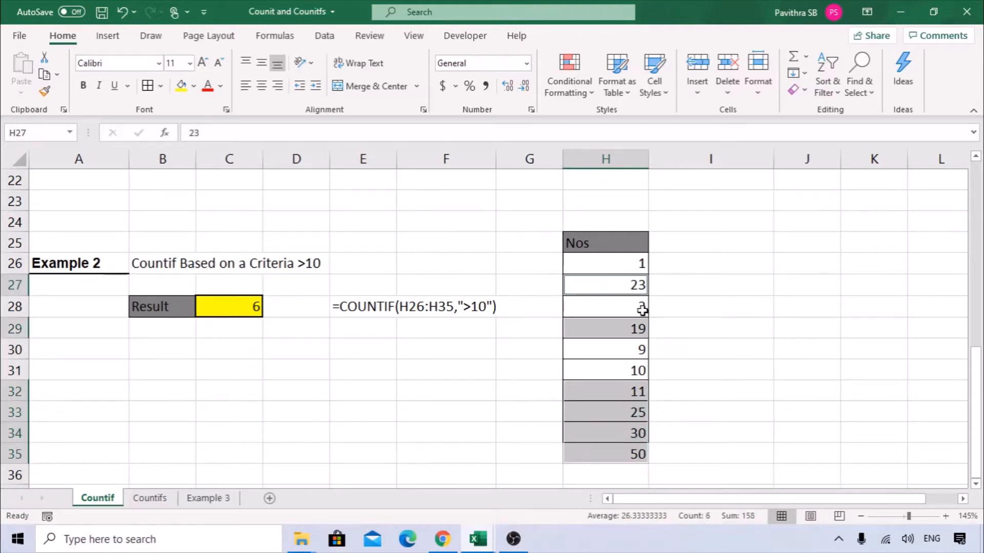
# Step: Change the criteria in the C28 COUNTIF formula to <10 and reselect the result cell
pyautogui.click(260, 306)
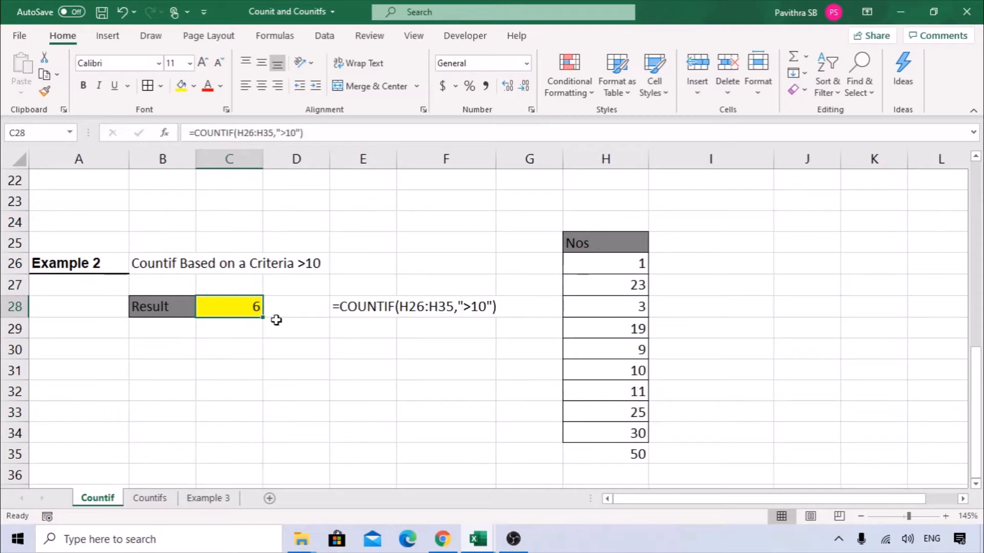
pyautogui.click(285, 136)
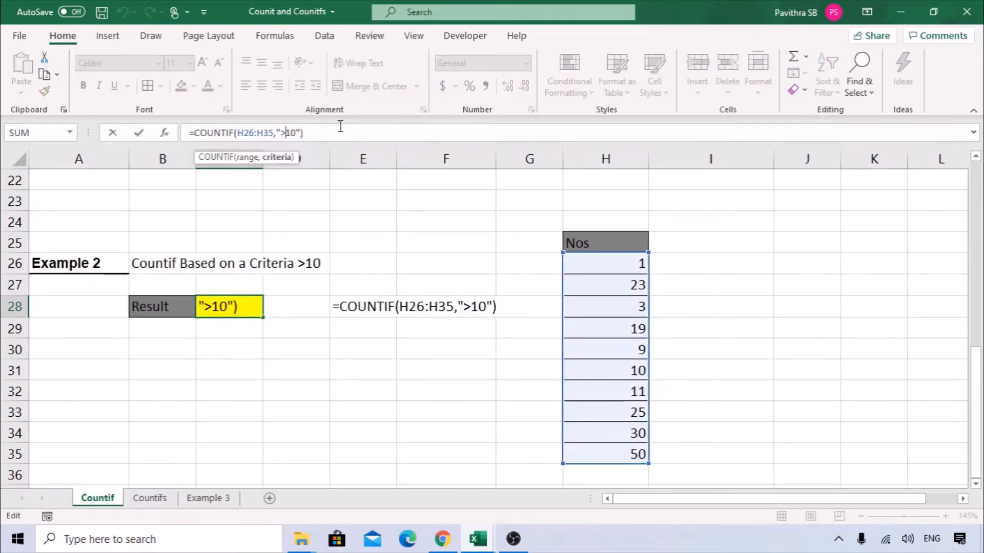
pyautogui.press('BackSpace')
pyautogui.write('<')
pyautogui.press('Return')
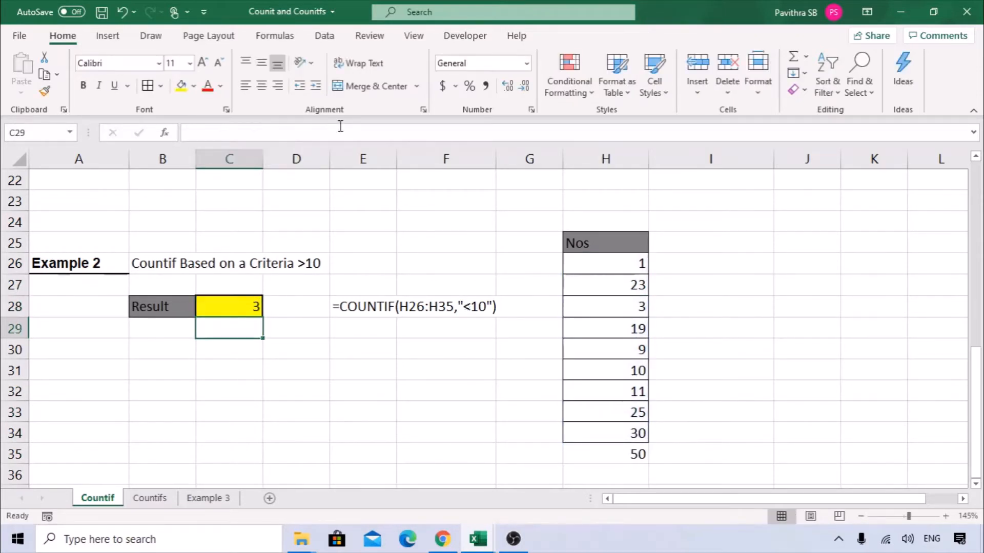
pyautogui.click(226, 310)
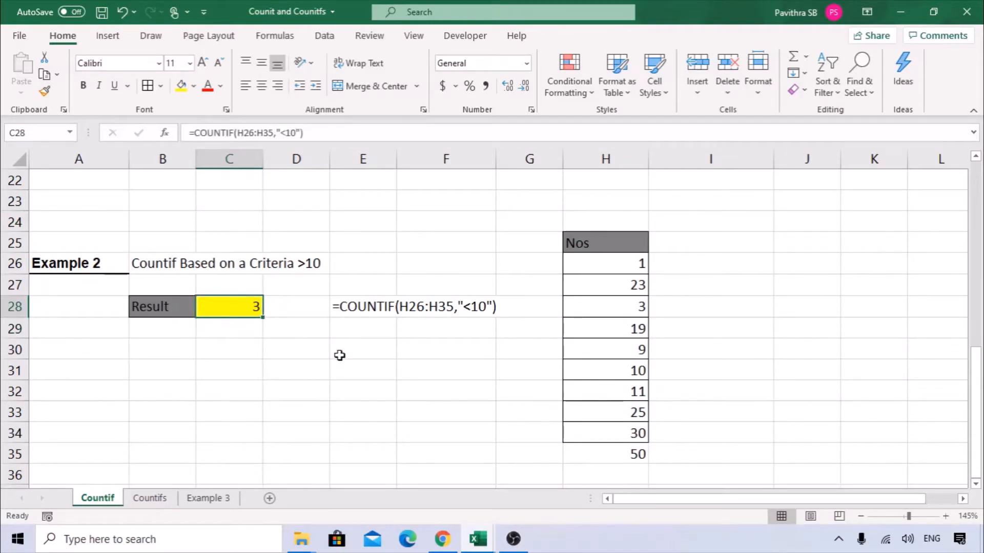
# Step: Open the Countifs sheet and examine its Multiple Criteria heading and the Customer and Product columns of the Example 2 table
pyautogui.scroll(7, 242, 345)
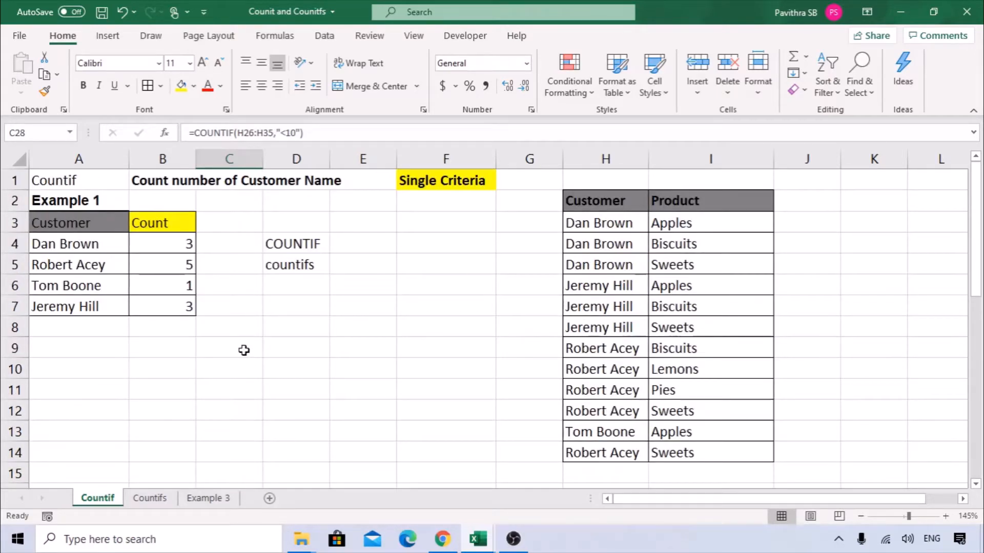
pyautogui.click(150, 498)
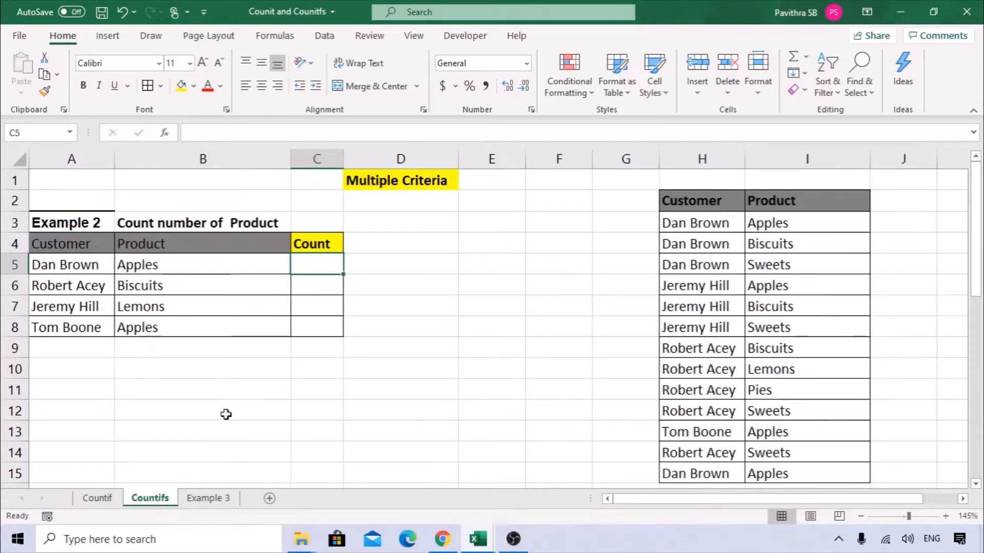
pyautogui.click(235, 397)
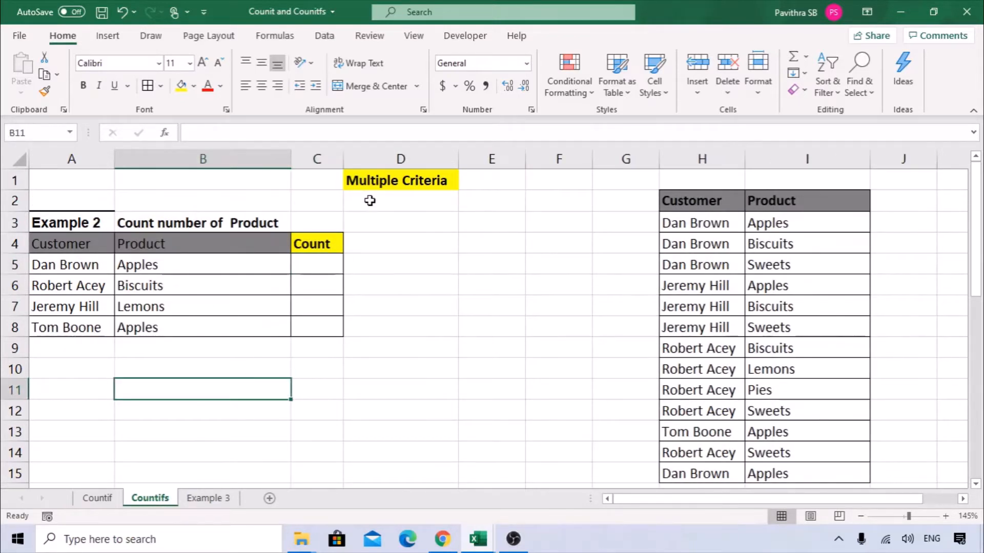
pyautogui.click(374, 185)
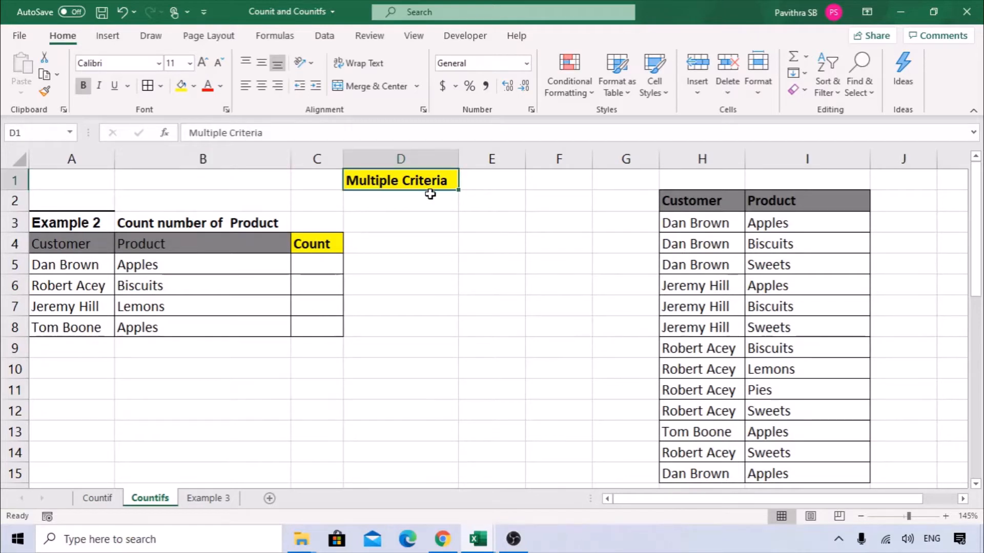
pyautogui.moveTo(75, 246); pyautogui.dragTo(72, 330)
pyautogui.moveTo(159, 248); pyautogui.dragTo(160, 331)
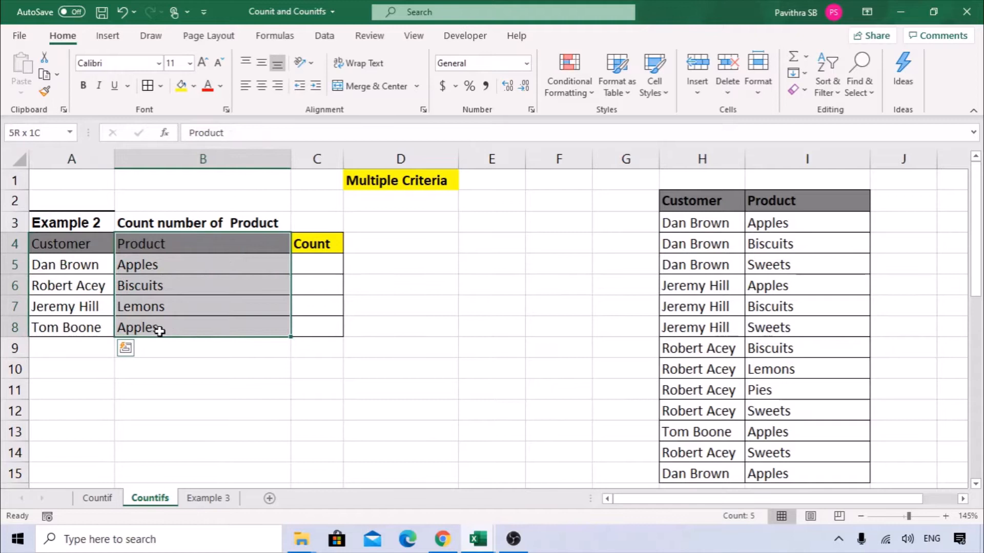
pyautogui.click(308, 267)
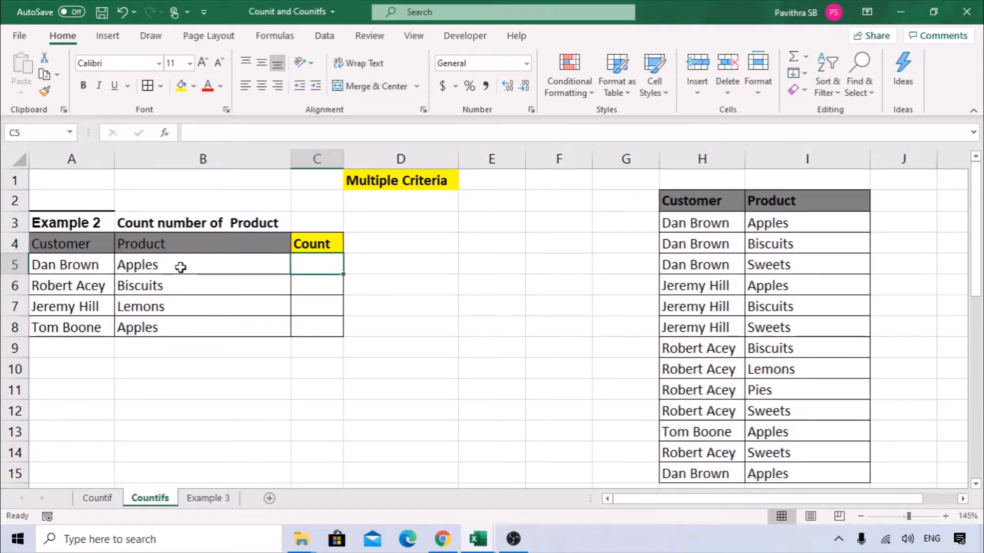
pyautogui.moveTo(45, 269); pyautogui.dragTo(282, 263)
# Step: Start a COUNTIFS formula in C5 and open its function arguments, placed clear of the source data columns
pyautogui.click(323, 267)
pyautogui.write('=countif')
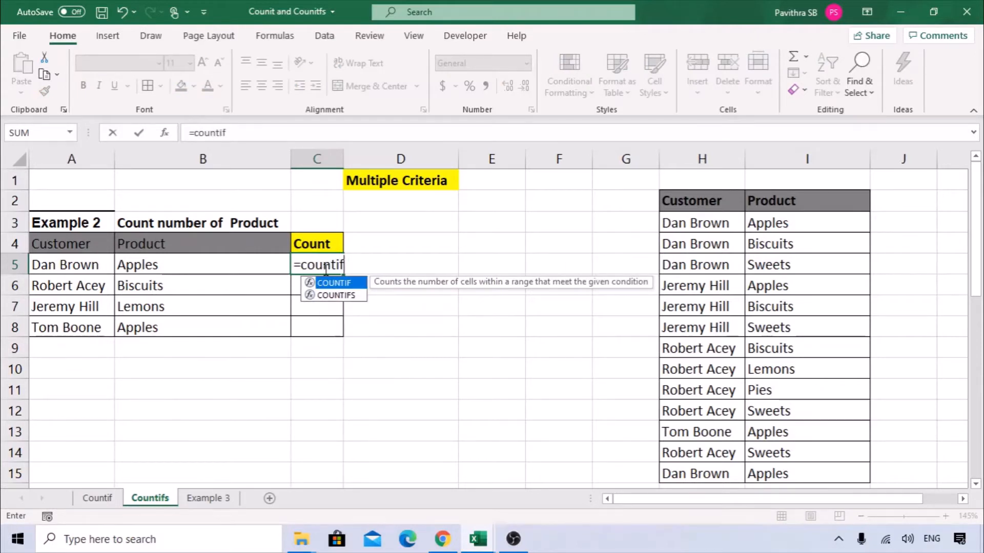
pyautogui.write('s')
pyautogui.doubleClick(352, 291)
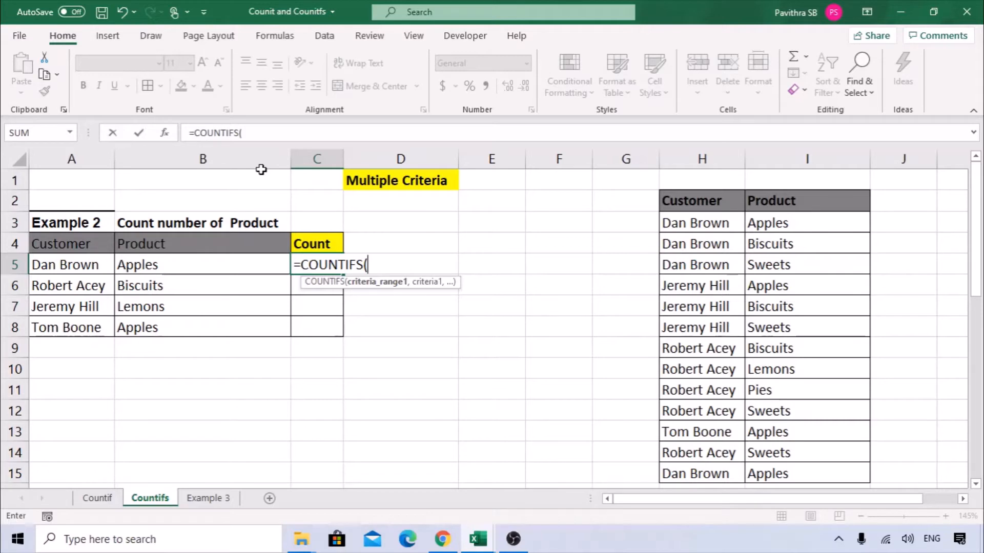
pyautogui.click(167, 134)
pyautogui.moveTo(545, 186); pyautogui.dragTo(316, 232)
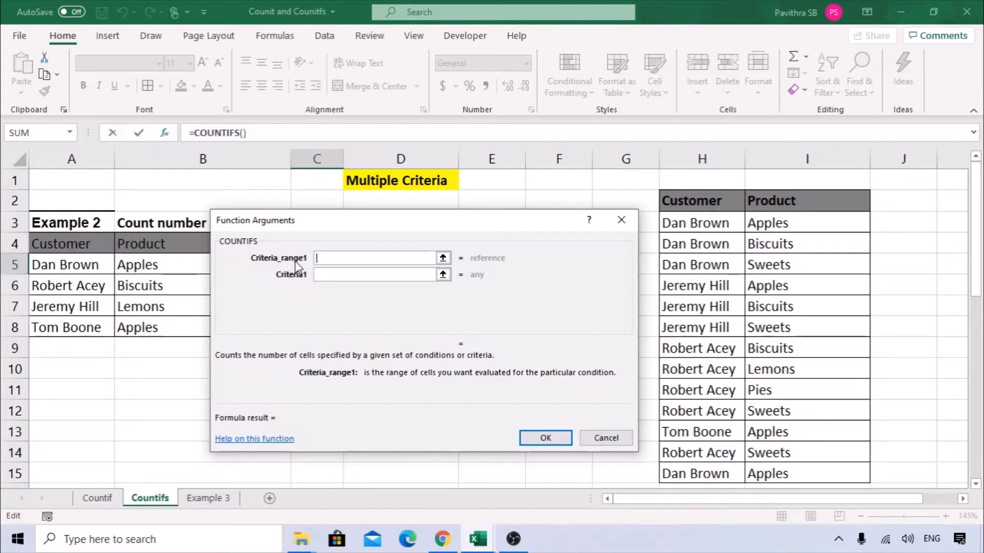
pyautogui.moveTo(313, 220); pyautogui.dragTo(272, 216)
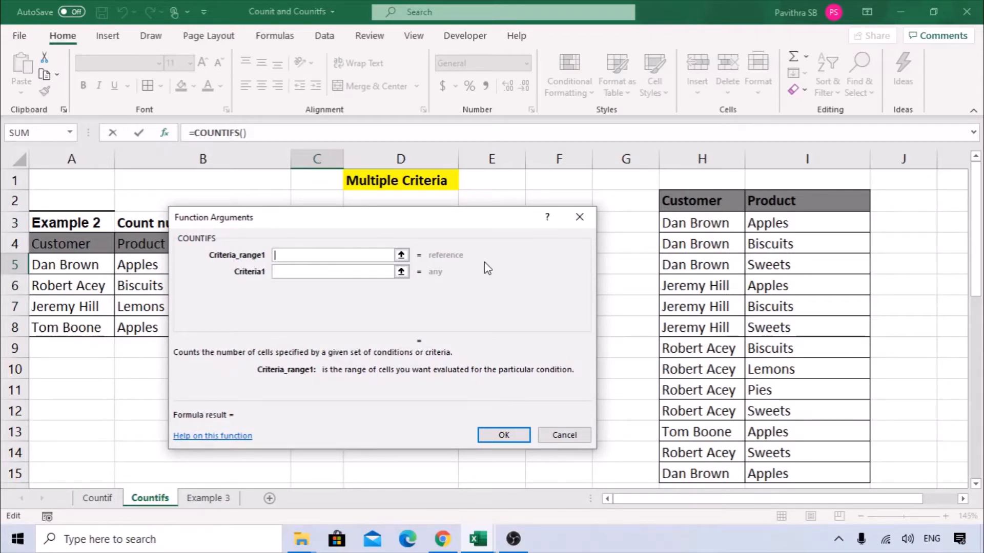
pyautogui.moveTo(247, 222); pyautogui.dragTo(316, 240)
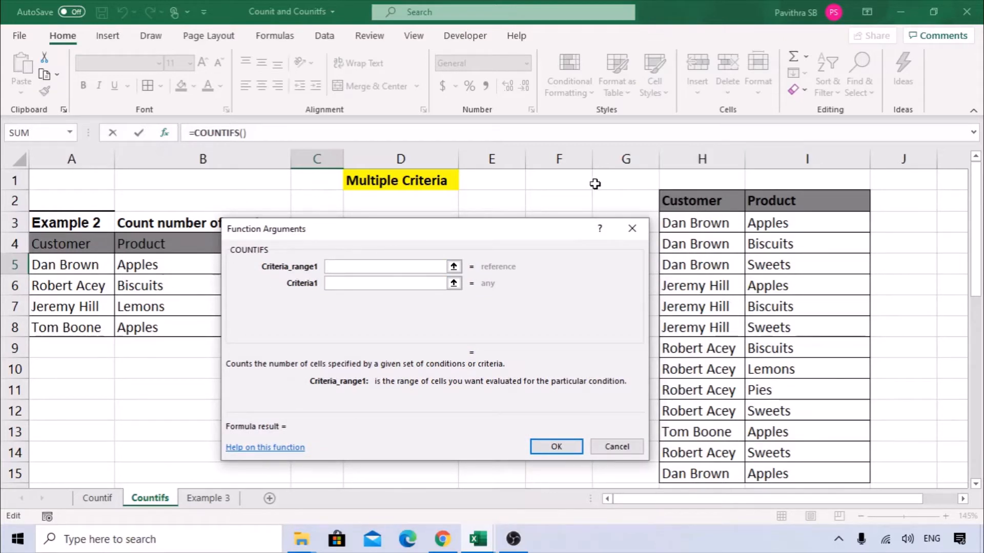
# Step: Set the first COUNTIFS criteria range to column H and its criterion to the customer in A5
pyautogui.click(704, 159)
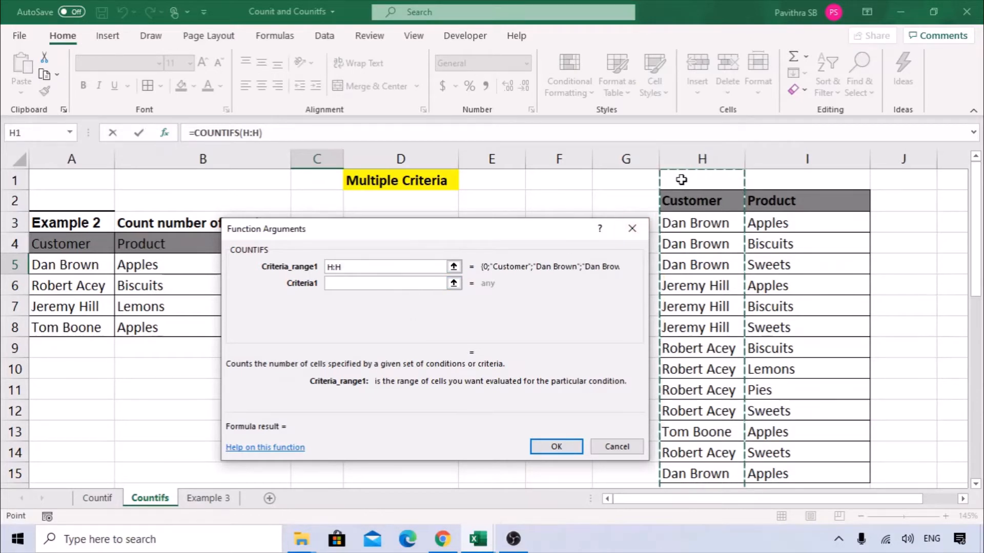
pyautogui.click(388, 284)
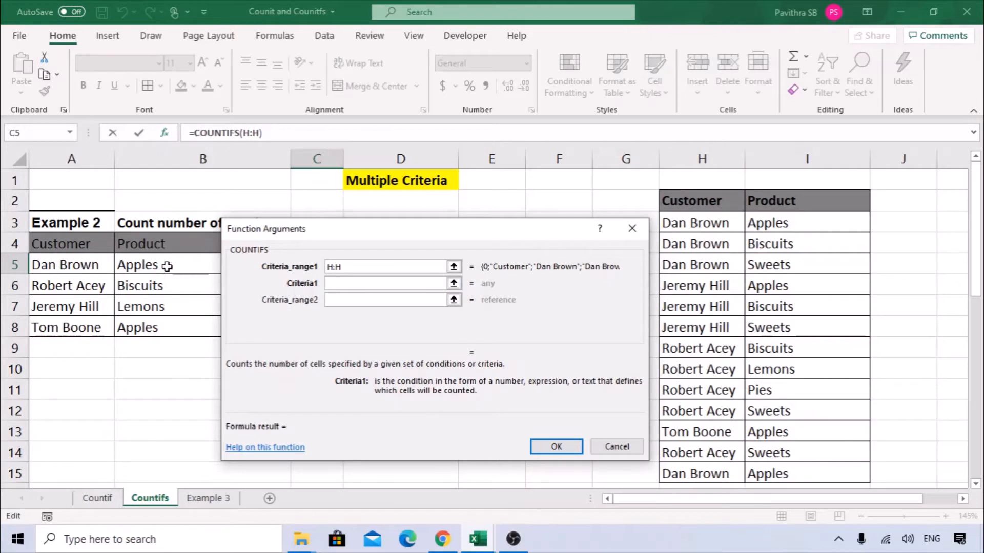
pyautogui.click(47, 263)
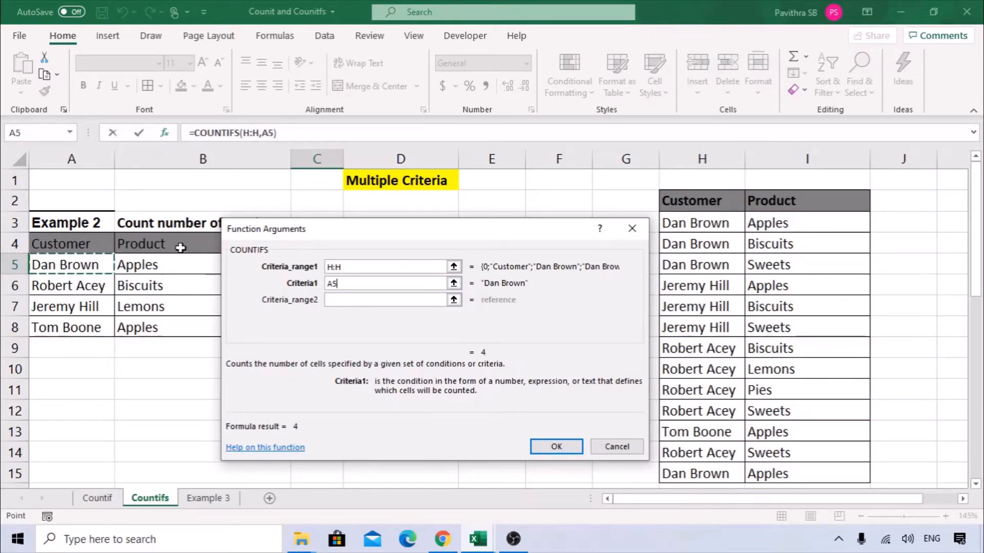
# Step: Set the second criteria range to column I with the product in B5 as criterion, and complete the COUNTIFS formula
pyautogui.click(368, 302)
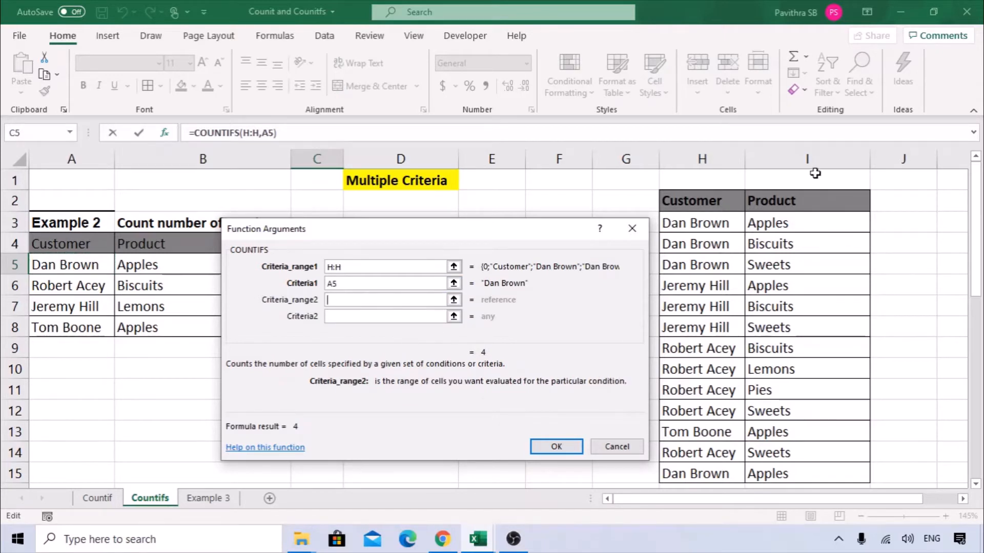
pyautogui.click(803, 155)
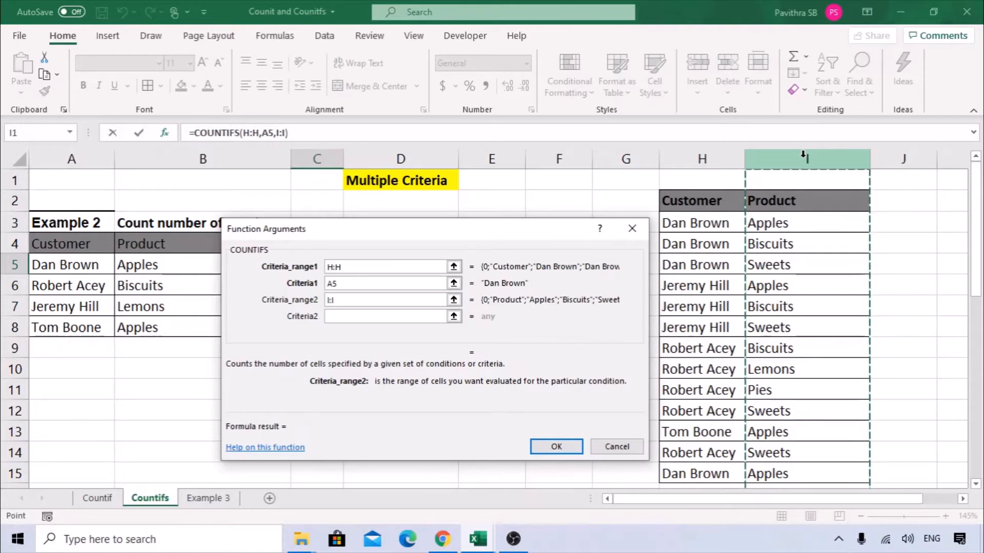
pyautogui.click(350, 316)
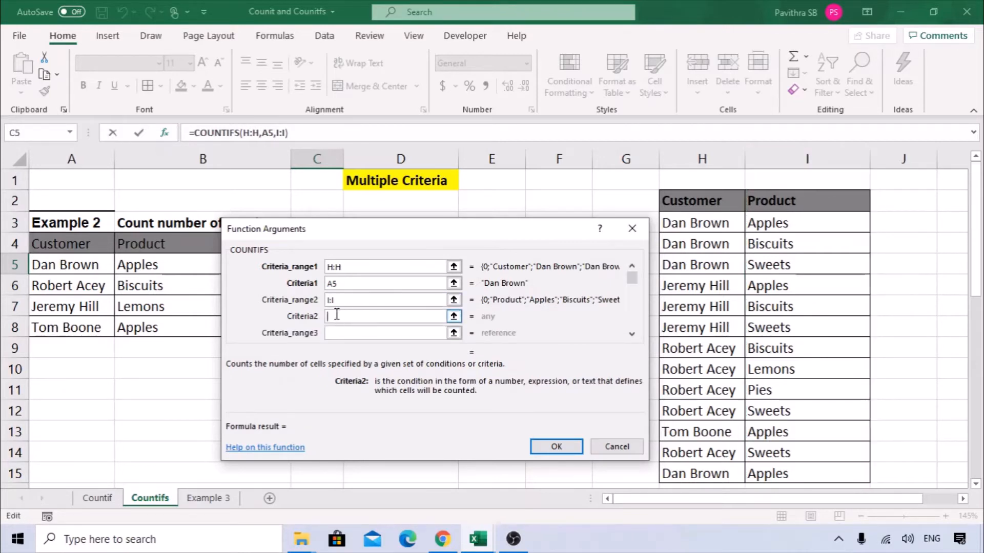
pyautogui.click(160, 263)
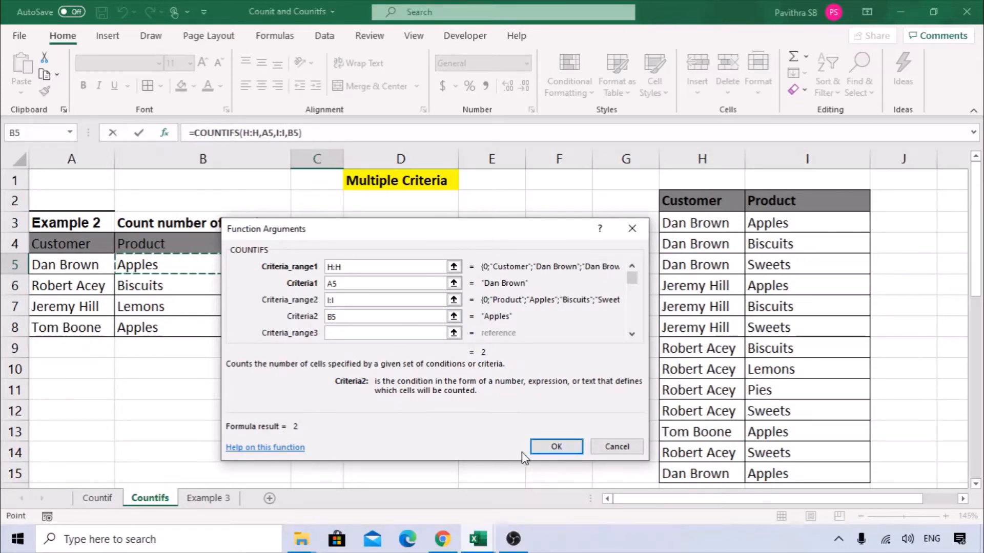
pyautogui.click(557, 446)
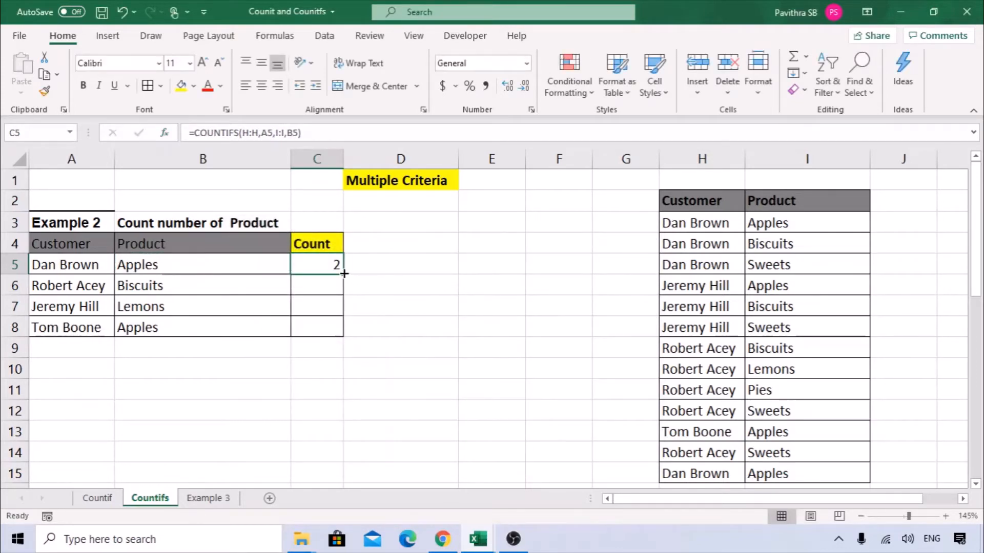
# Step: Copy the COUNTIFS formula from C5 down to C8 and review the count for each customer and product pair
pyautogui.moveTo(344, 274); pyautogui.dragTo(342, 336)
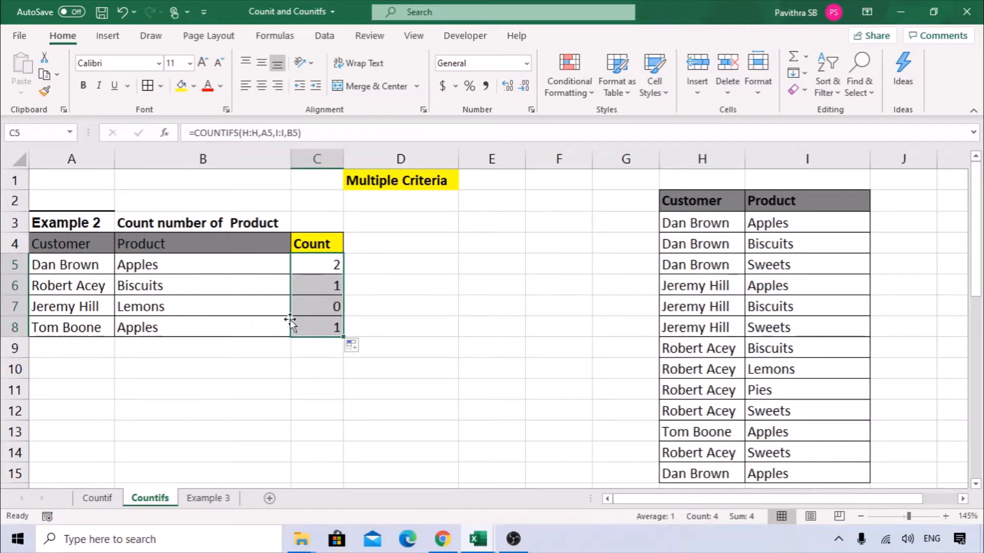
pyautogui.moveTo(60, 263); pyautogui.dragTo(283, 267)
pyautogui.click(308, 270)
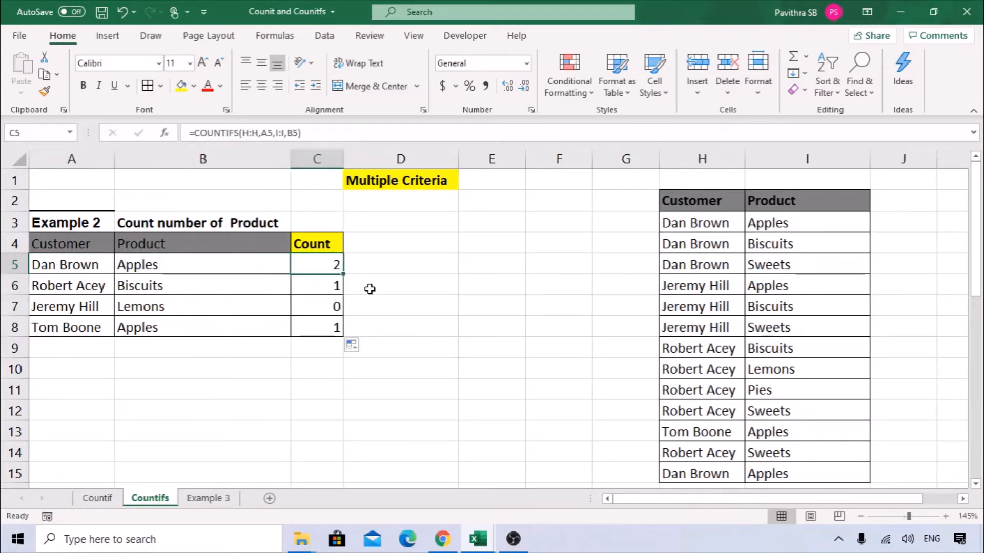
pyautogui.moveTo(82, 289); pyautogui.dragTo(226, 288)
pyautogui.click(330, 285)
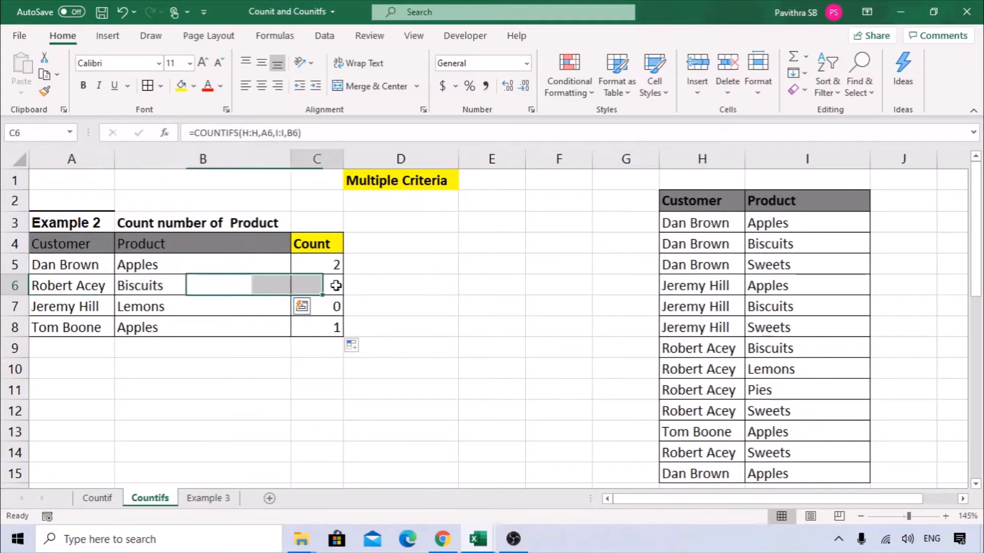
pyautogui.moveTo(58, 307); pyautogui.dragTo(160, 308)
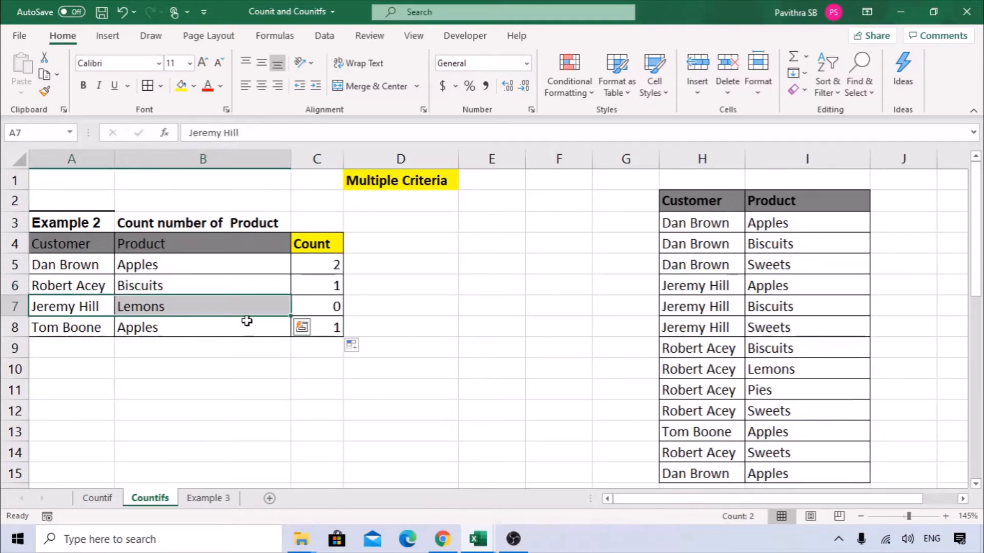
pyautogui.moveTo(96, 332); pyautogui.dragTo(226, 325)
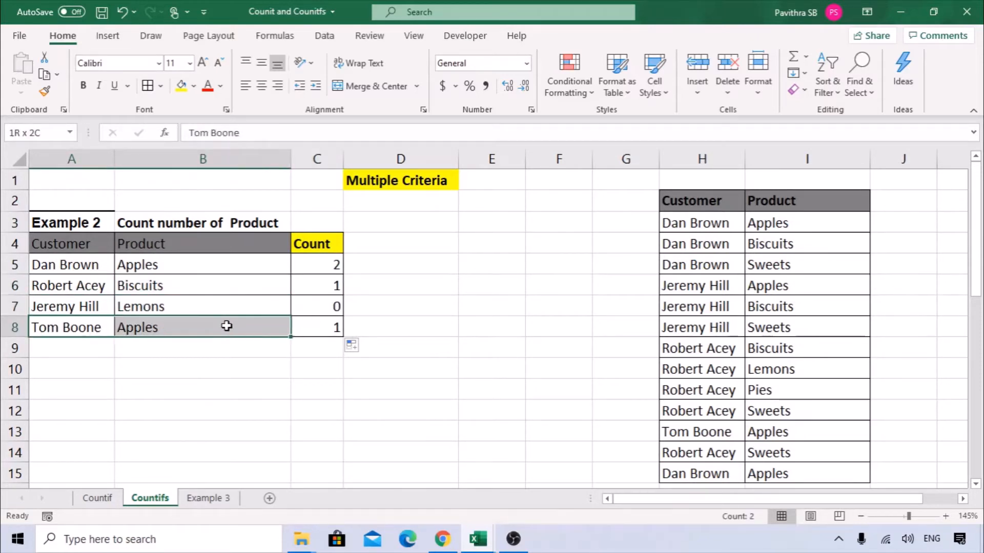
pyautogui.click(313, 324)
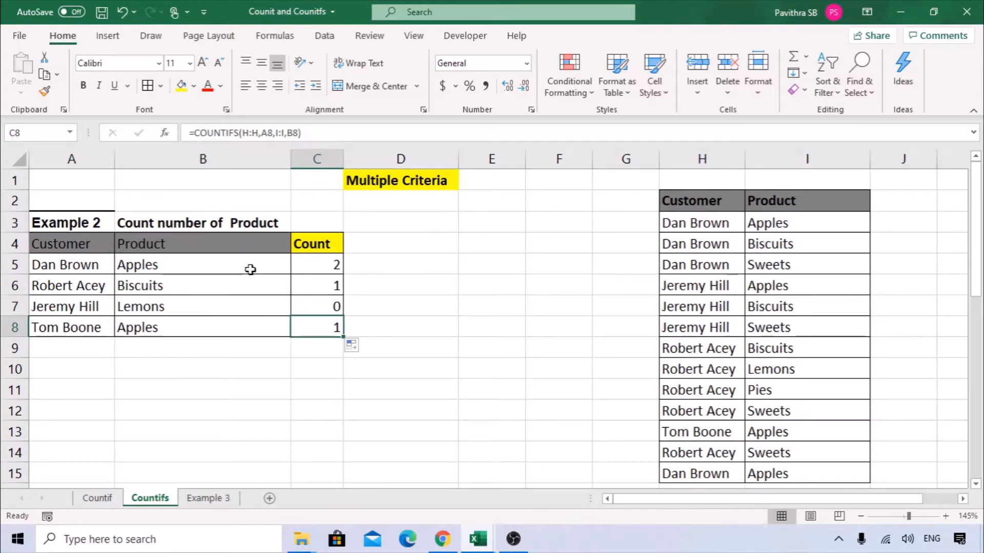
# Step: Open the Example 3 sheet and review its names in column A and product headers in row 3
pyautogui.moveTo(55, 240); pyautogui.dragTo(319, 242)
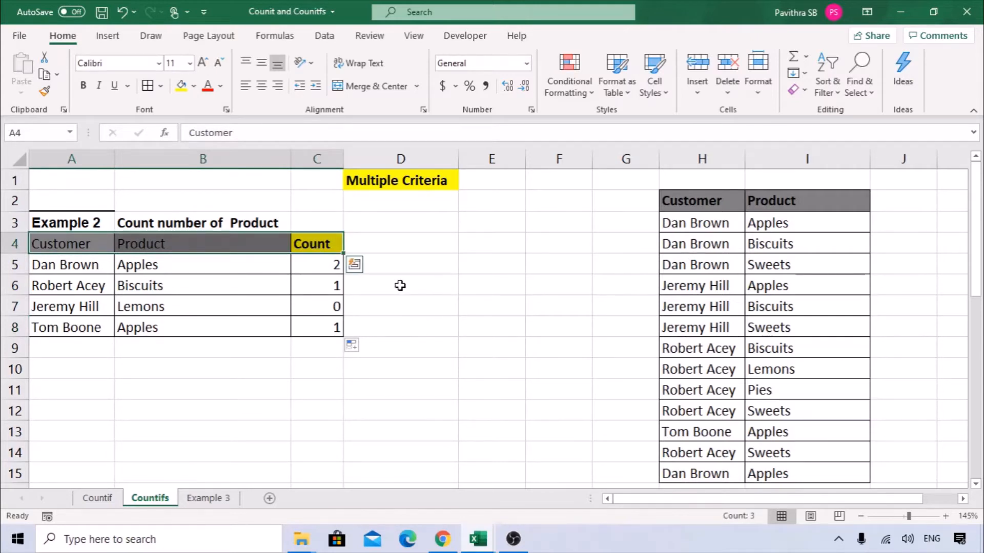
pyautogui.click(322, 265)
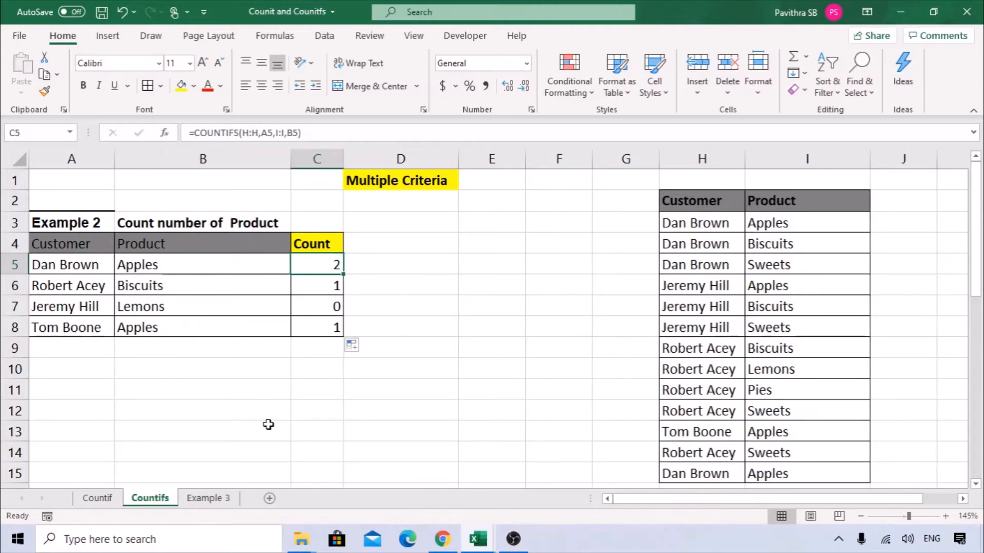
pyautogui.click(208, 498)
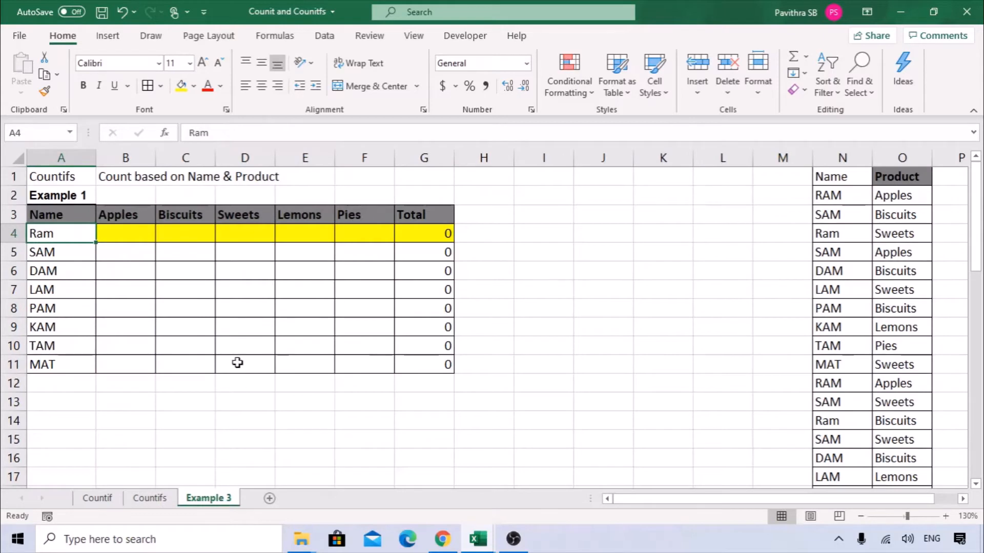
pyautogui.click(328, 414)
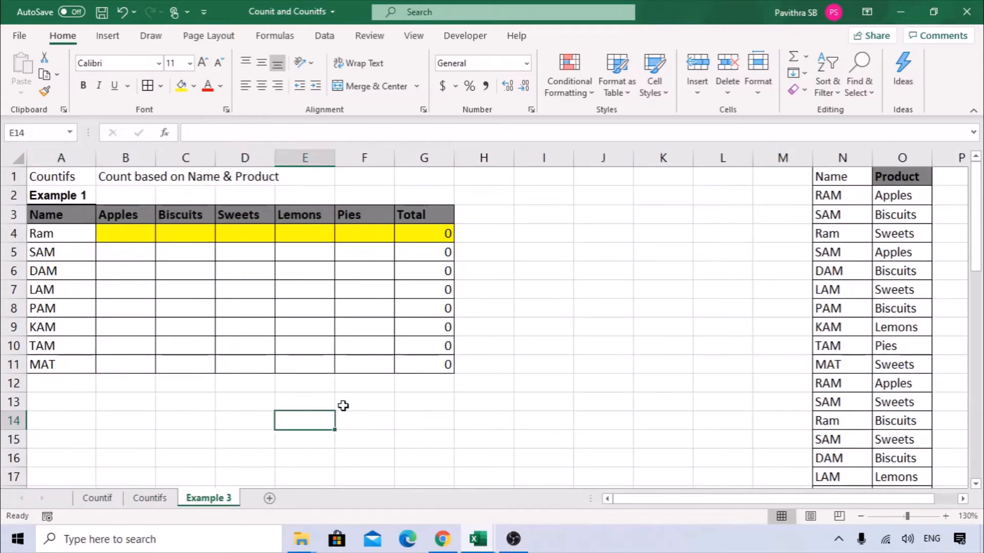
pyautogui.moveTo(64, 223); pyautogui.dragTo(47, 358)
pyautogui.moveTo(117, 213); pyautogui.dragTo(417, 213)
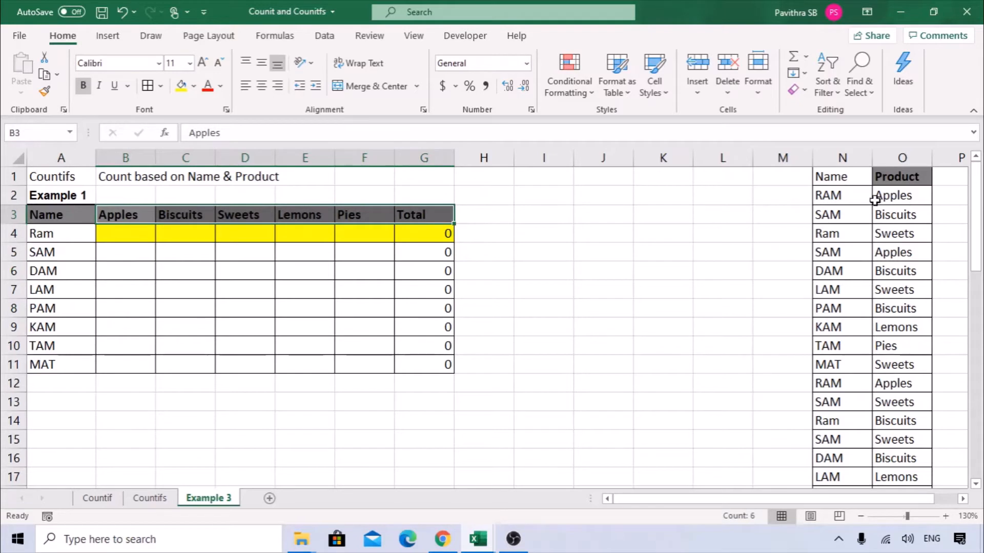
# Step: Examine the row 4 count cells of each product and how the grid's names and product headers form the two criteria
pyautogui.click(67, 236)
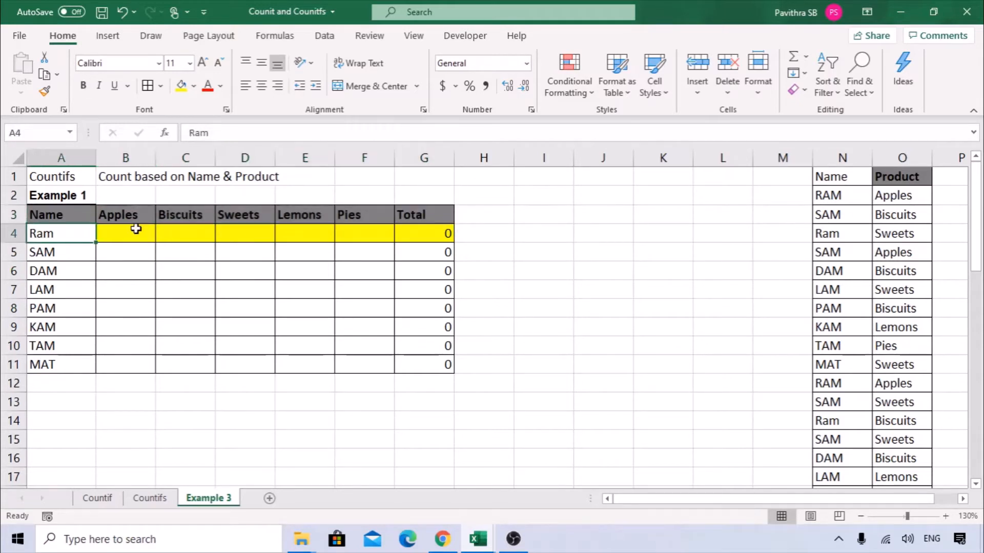
pyautogui.click(195, 235)
pyautogui.click(248, 235)
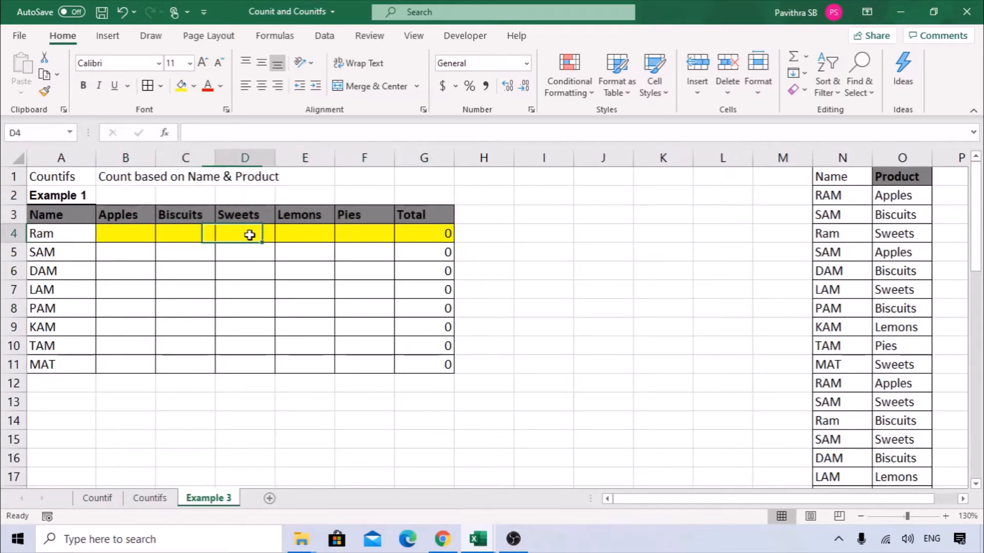
pyautogui.click(306, 235)
pyautogui.click(362, 235)
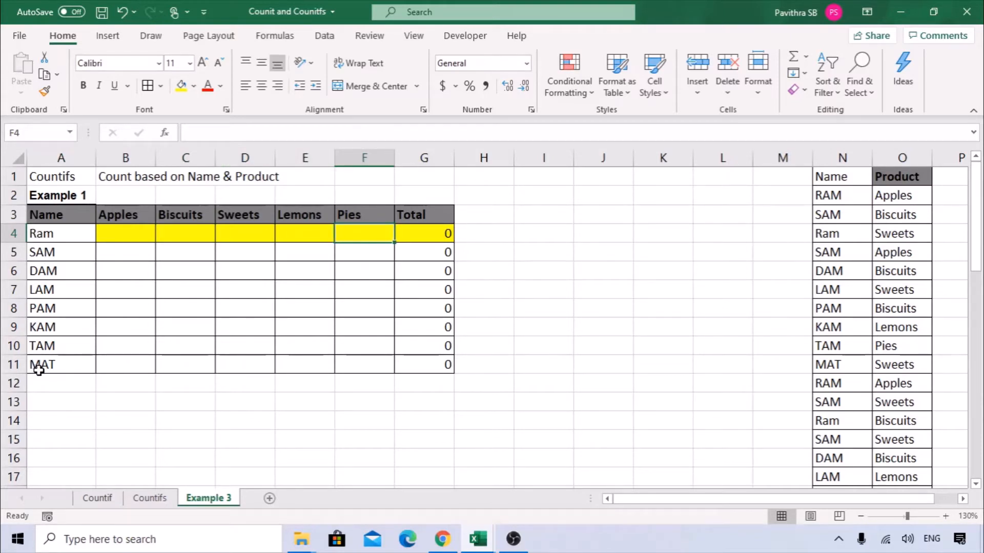
pyautogui.click(127, 229)
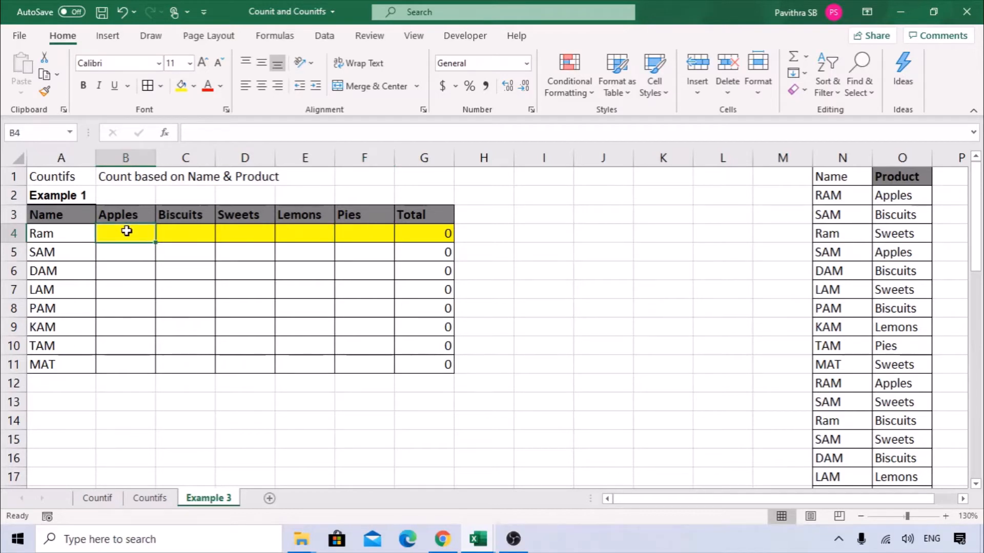
pyautogui.moveTo(45, 219); pyautogui.dragTo(41, 364)
pyautogui.moveTo(113, 212); pyautogui.dragTo(484, 215)
# Step: Start a COUNTIFS formula in B4 and open its function arguments, placed clear of the product headers
pyautogui.press('Down')
pyautogui.write('=')
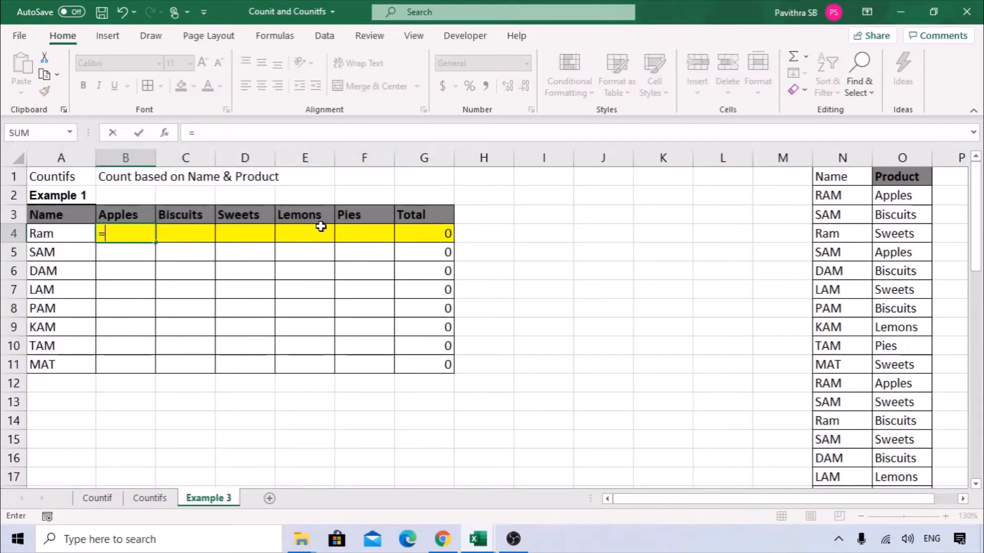
pyautogui.write('countifs')
pyautogui.press('Tab')
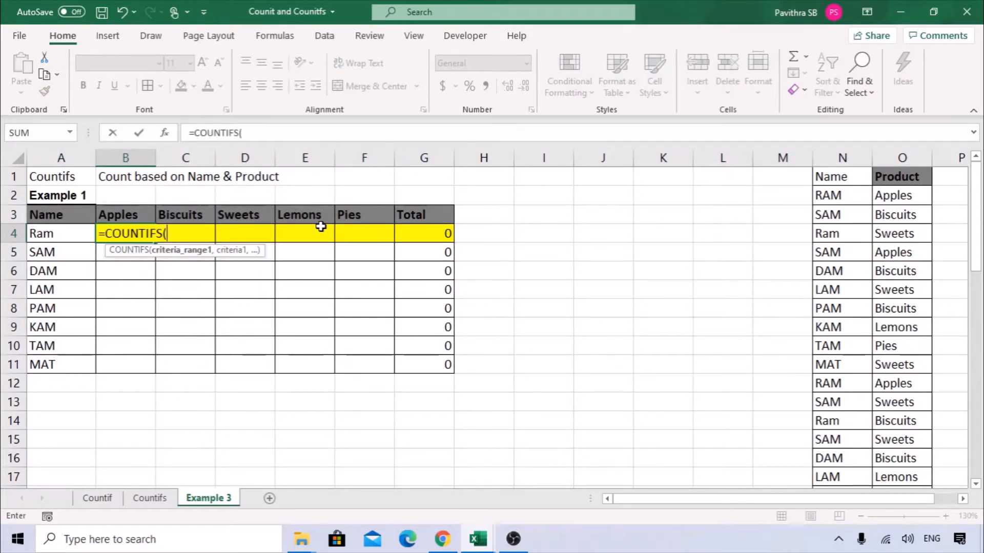
pyautogui.click(165, 133)
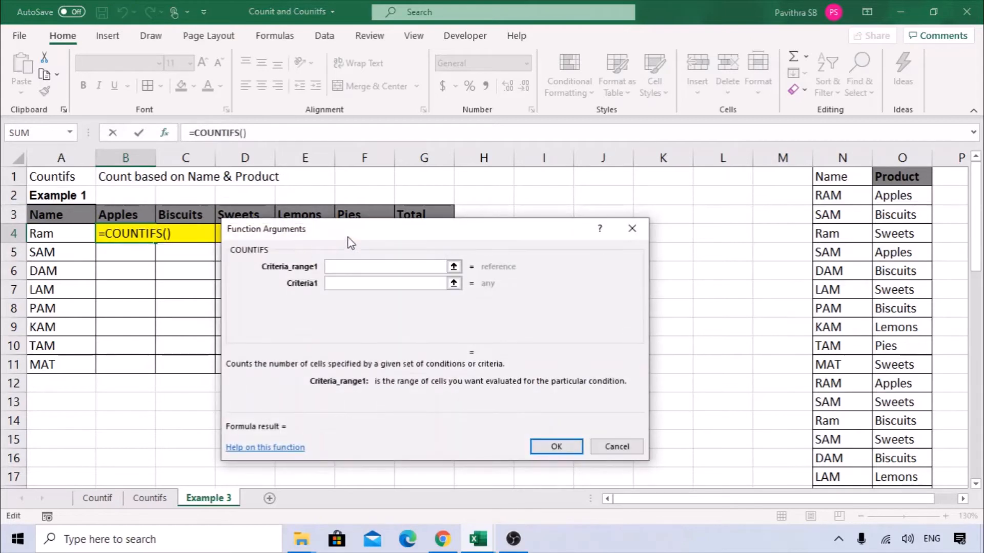
pyautogui.moveTo(347, 236); pyautogui.dragTo(342, 260)
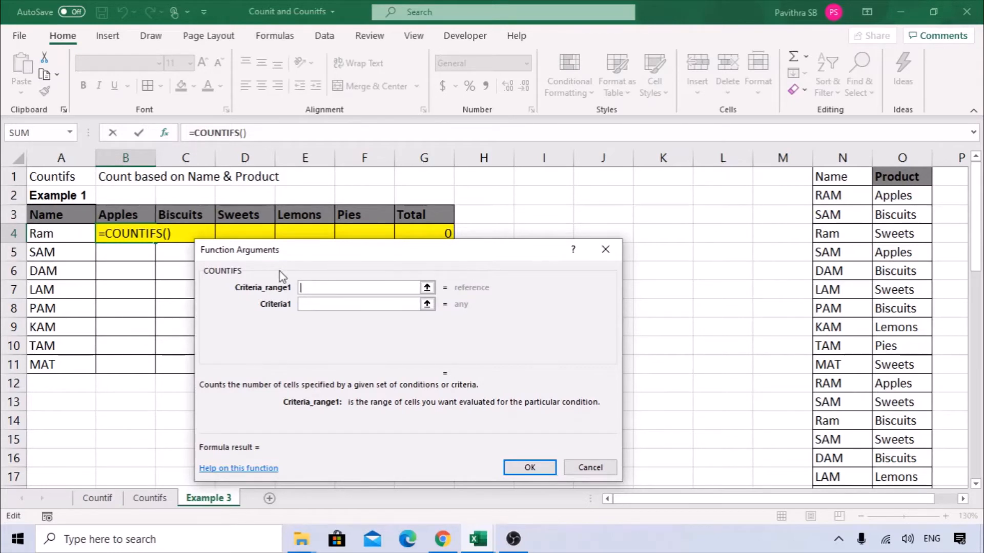
# Step: Set the first COUNTIFS criteria range to column N and its criterion to the name in A4
pyautogui.click(847, 152)
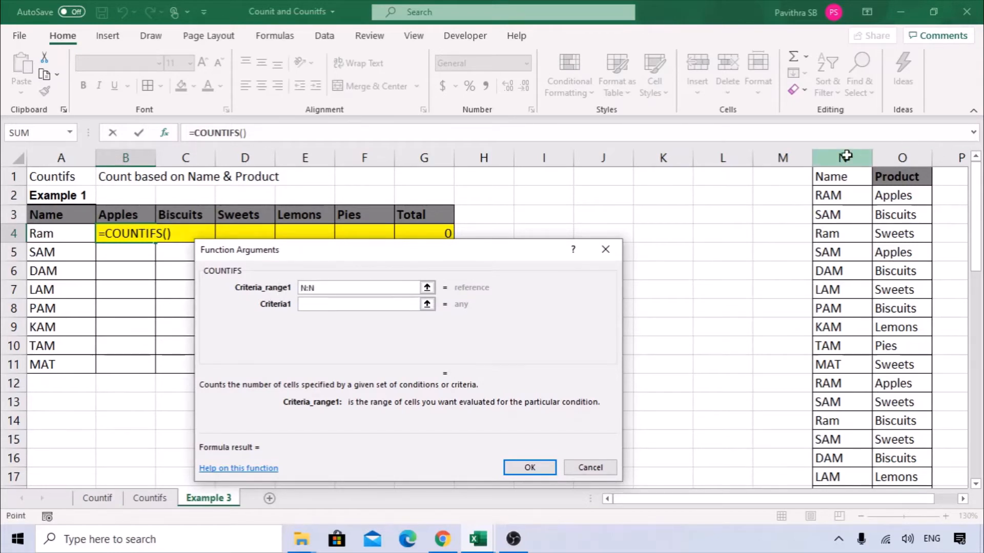
pyautogui.click(331, 303)
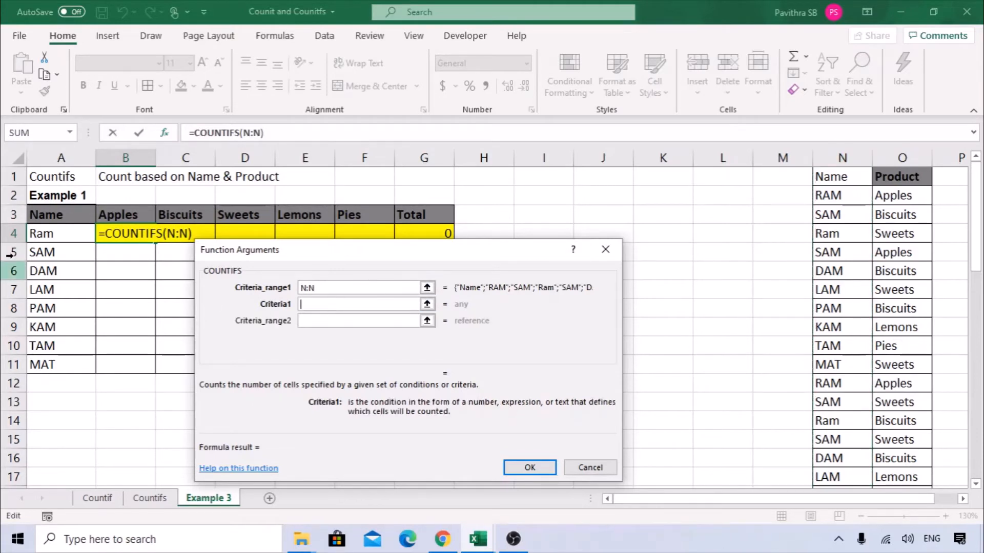
pyautogui.click(43, 232)
# Step: Set the second criteria range to column O with the product in B3 as criterion, and complete the COUNTIFS formula
pyautogui.click(318, 320)
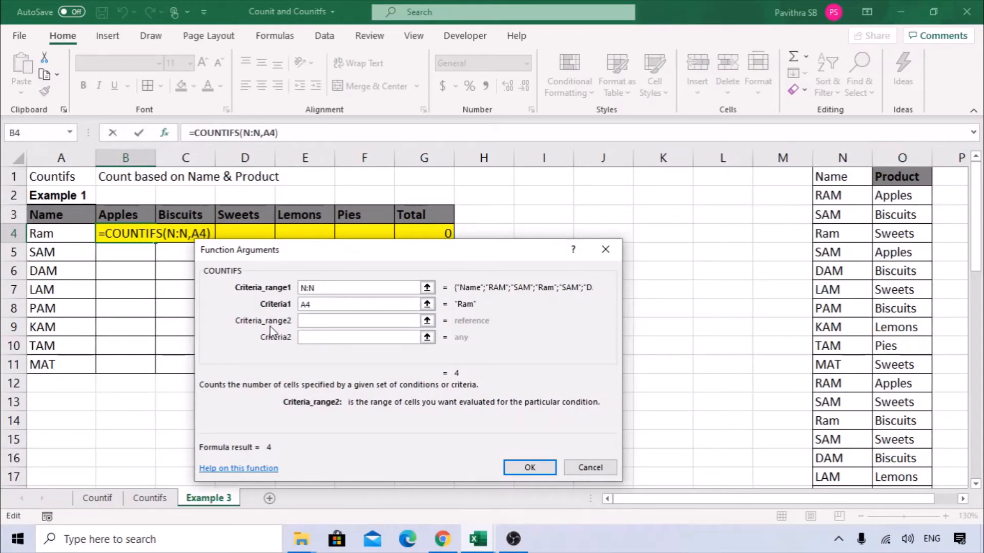
pyautogui.click(918, 151)
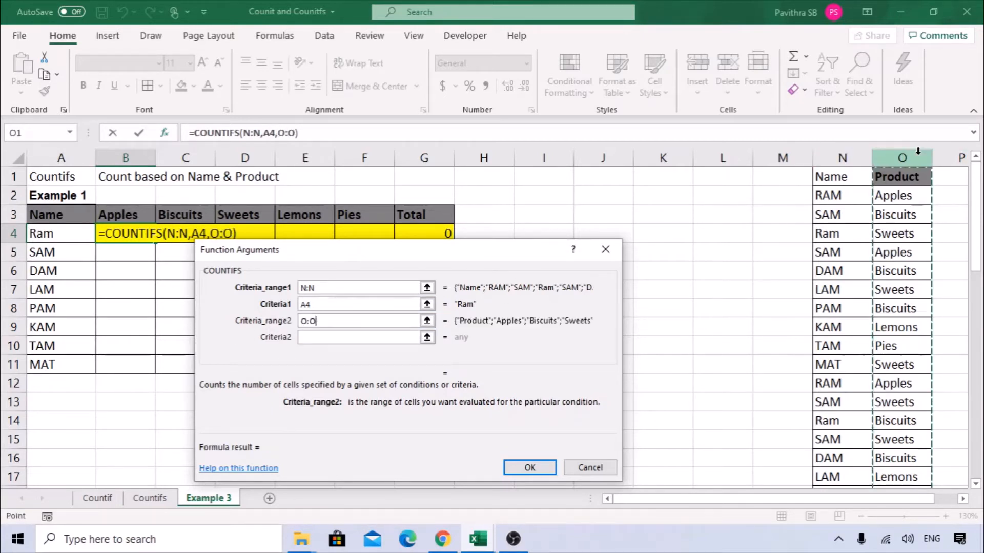
pyautogui.click(357, 338)
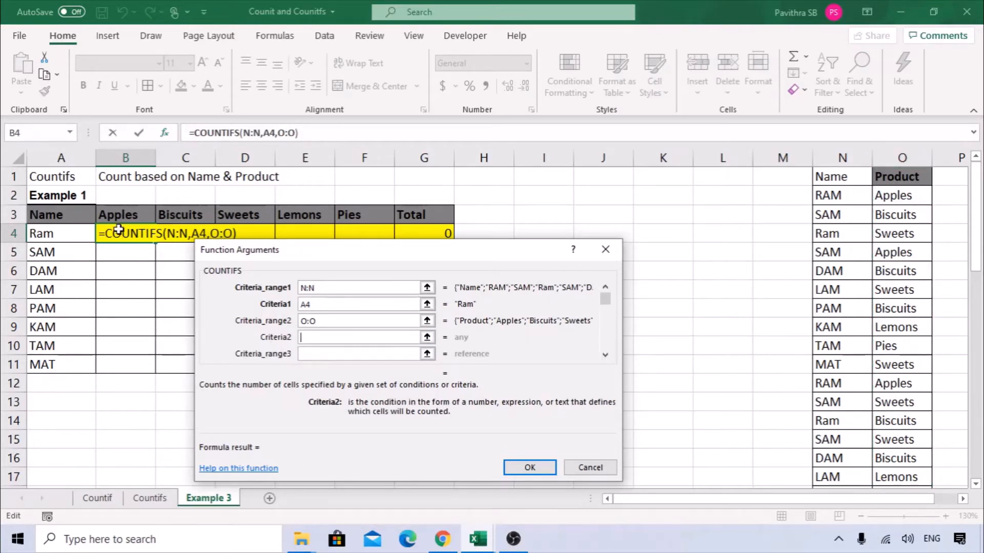
pyautogui.click(118, 214)
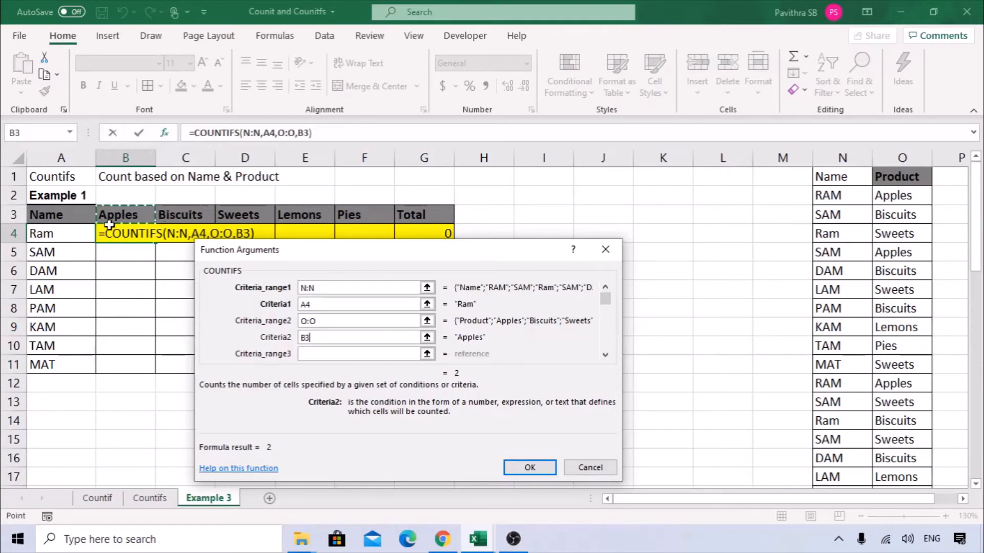
pyautogui.click(528, 467)
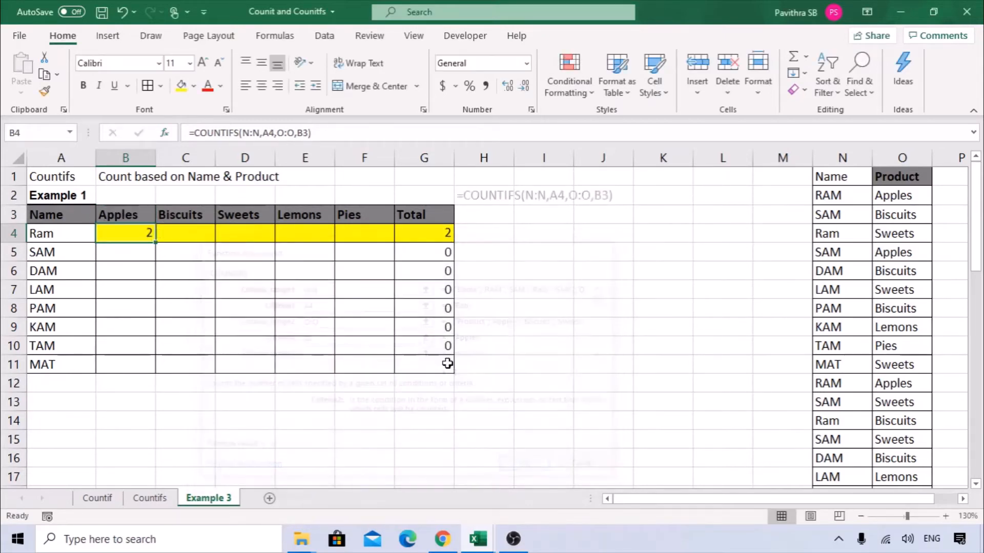
# Step: Copy the COUNTIFS formula from B4 across and down to fill the grid through F11
pyautogui.moveTo(155, 243); pyautogui.dragTo(396, 373)
pyautogui.click(579, 321)
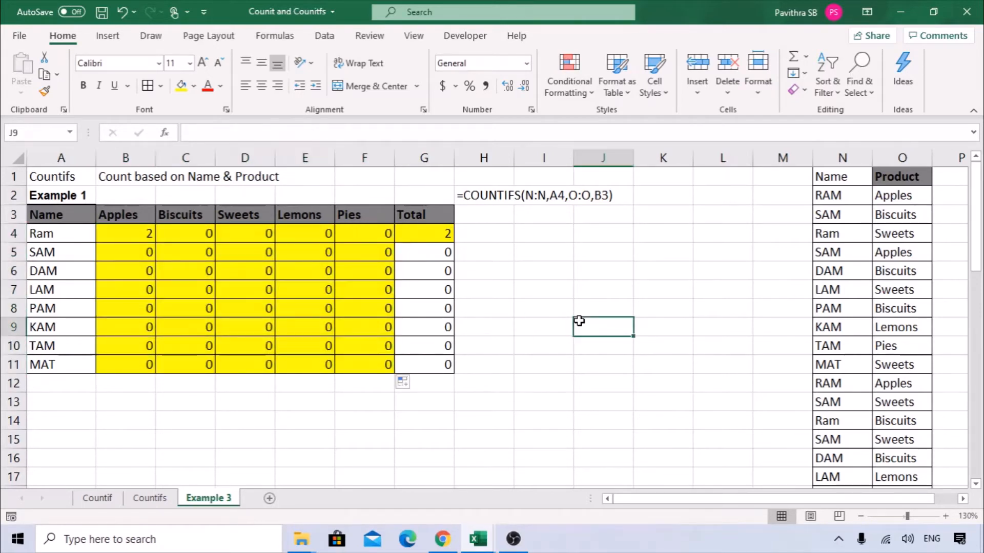
pyautogui.click(103, 233)
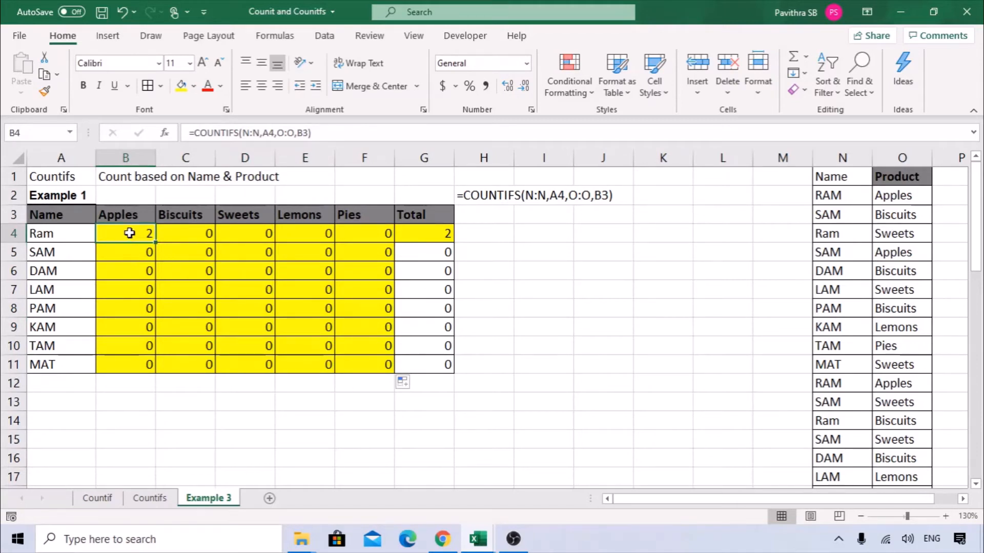
# Step: Remove the fill colour from the count and total cells B4:G11
pyautogui.moveTo(129, 233); pyautogui.dragTo(432, 362)
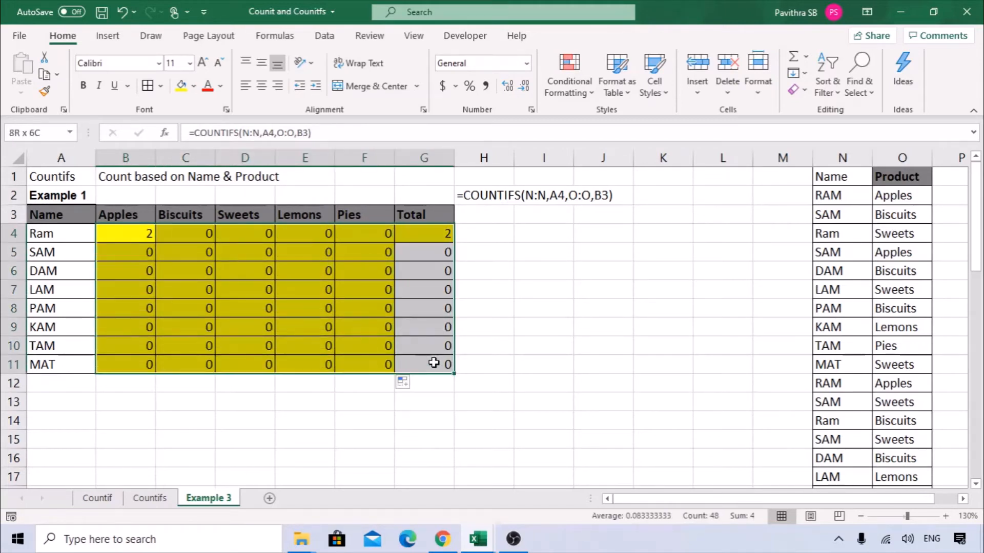
pyautogui.click(198, 91)
pyautogui.click(210, 246)
pyautogui.click(358, 308)
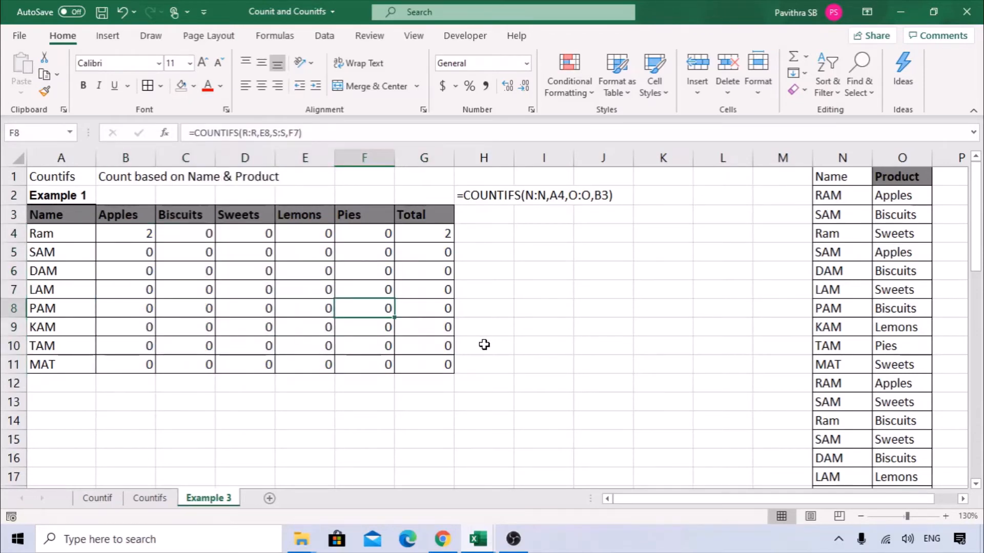
# Step: Delete the empty column L to bring the source data closer to the count grid
pyautogui.keyDown('ctrl'); pyautogui.scroll(1, 483, 345); pyautogui.keyUp('ctrl')
pyautogui.click(607, 500)
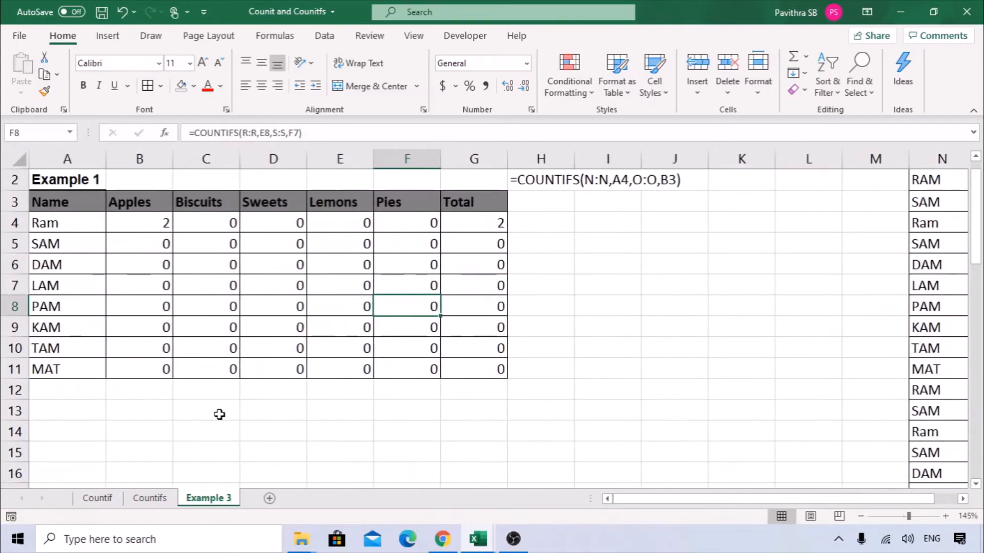
pyautogui.scroll(1, 220, 413)
pyautogui.click(153, 247)
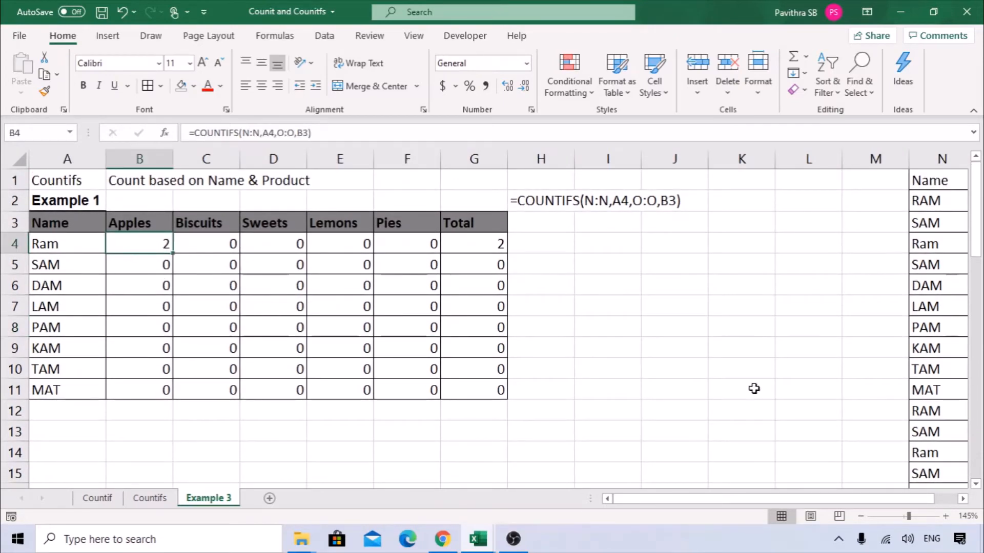
pyautogui.scroll(-1, 751, 388)
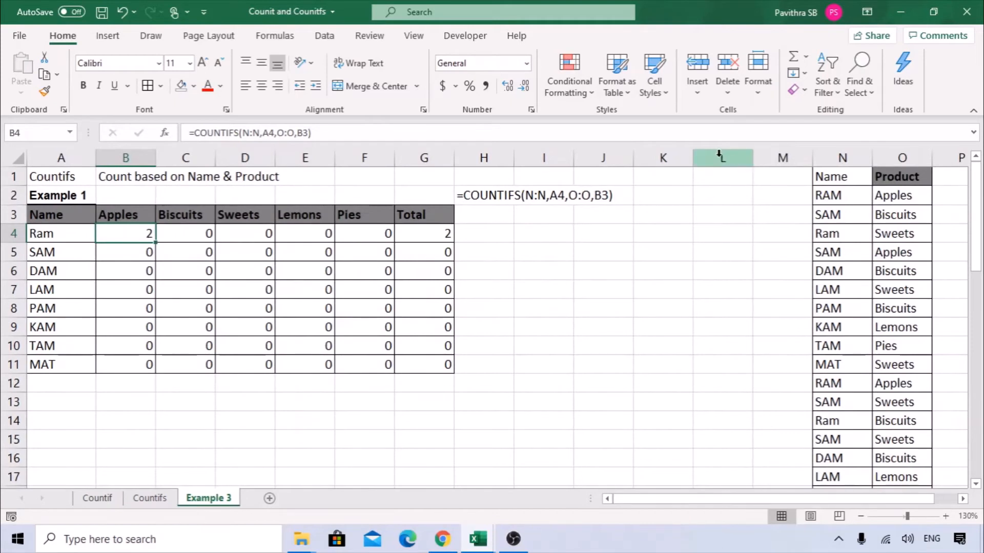
pyautogui.click(719, 157)
pyautogui.click(424, 289)
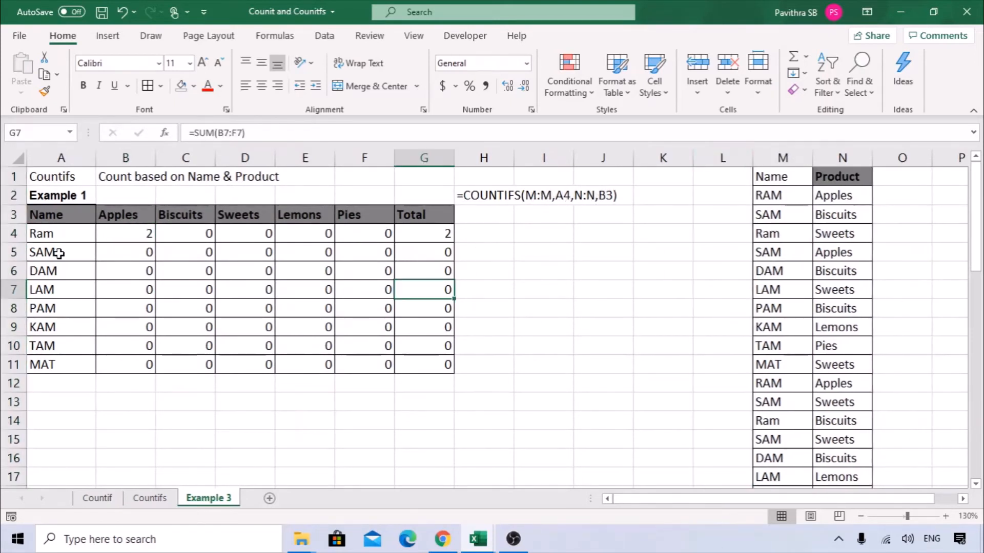
# Step: Check the references in the COUNTIFS formulas of B4, C5 and C4 against the name and product source columns
pyautogui.click(58, 234)
pyautogui.click(129, 234)
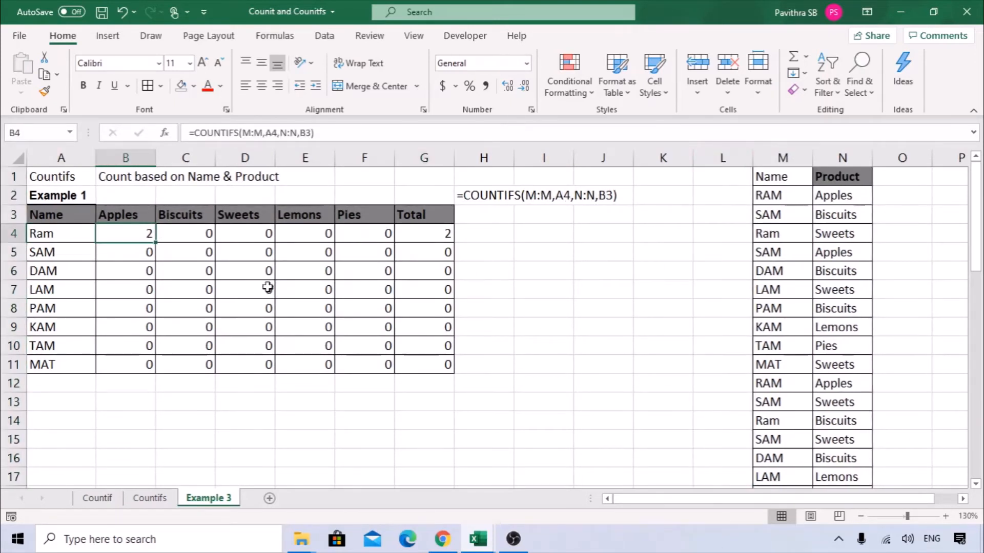
pyautogui.moveTo(769, 215); pyautogui.dragTo(866, 220)
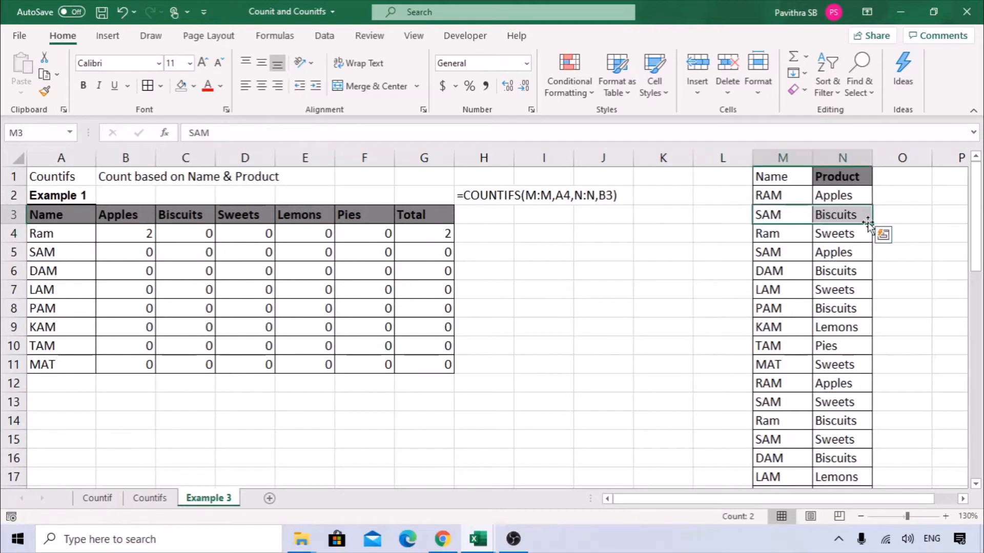
pyautogui.click(198, 250)
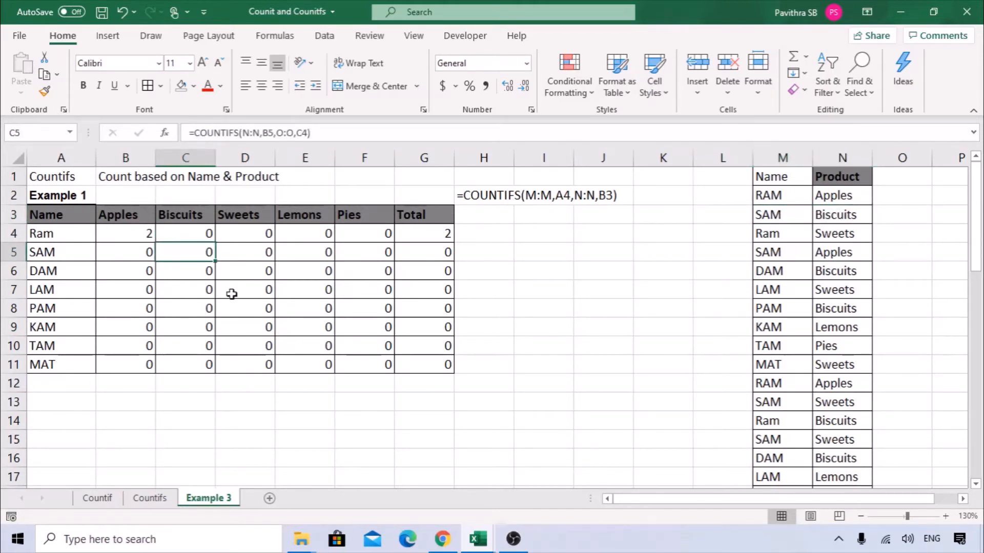
pyautogui.click(136, 233)
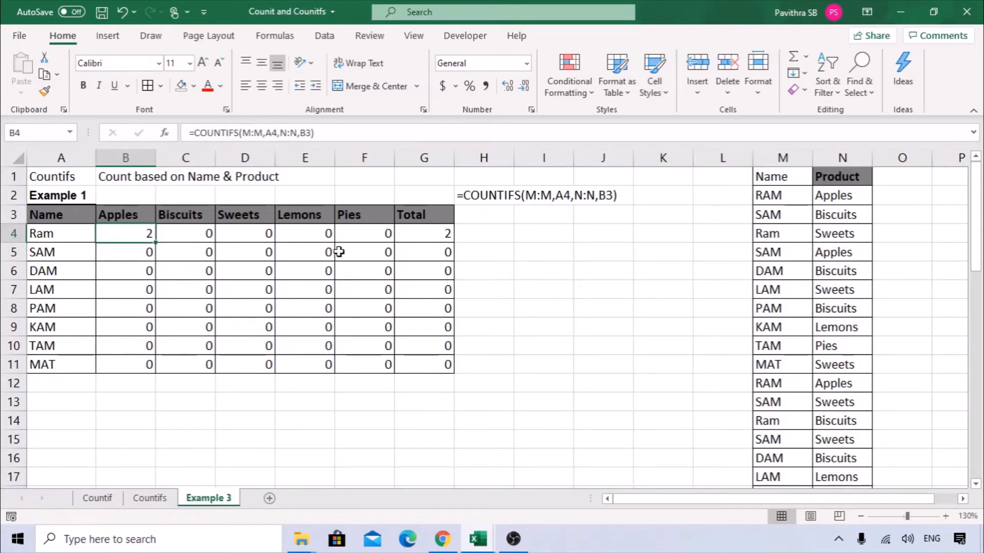
pyautogui.press('F2')
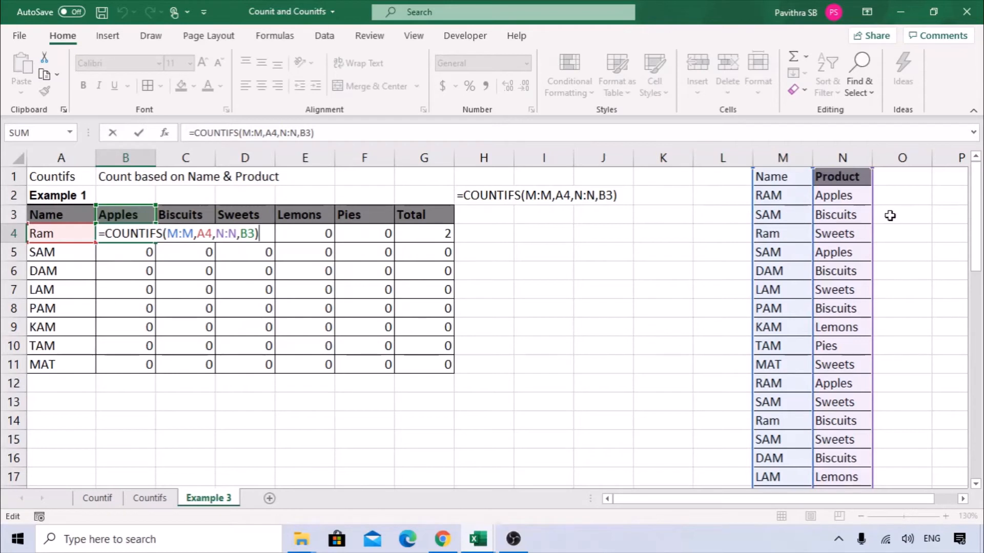
pyautogui.hotkey('ctrl', 'Return')
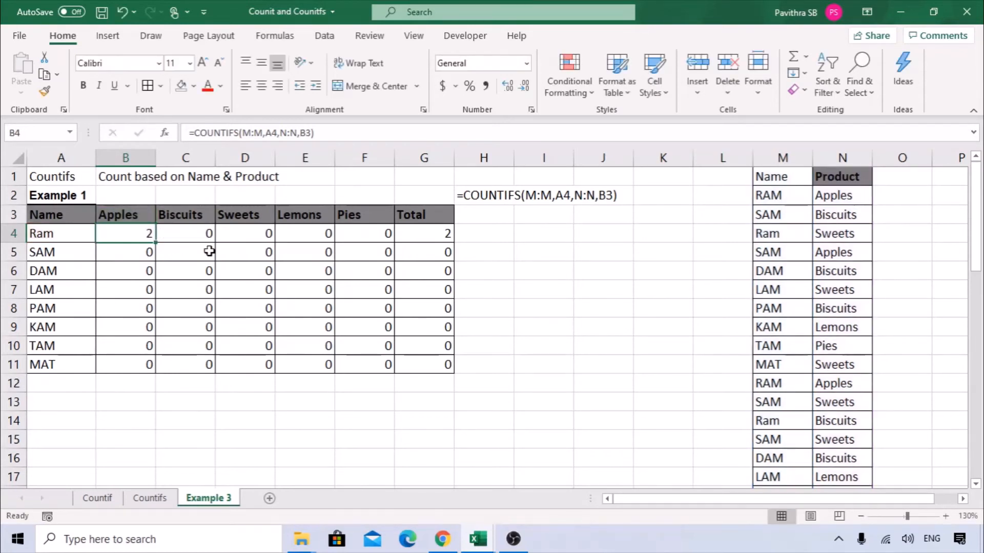
pyautogui.press('Right')
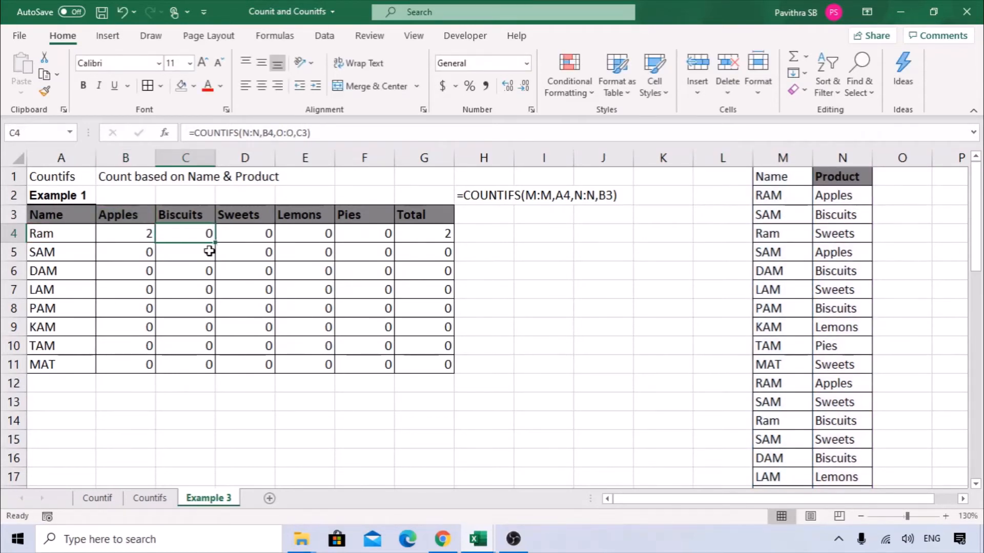
# Step: Compare the references in the COUNTIFS formulas of C4, B4 and B5 to see how they shift across and down
pyautogui.press('F2')
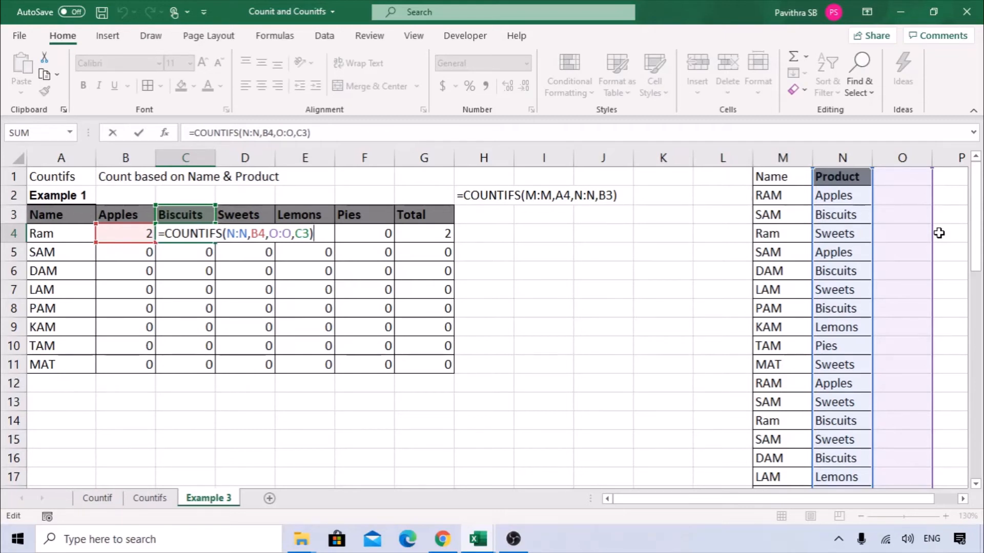
pyautogui.hotkey('ctrl', 'Return')
pyautogui.click(133, 237)
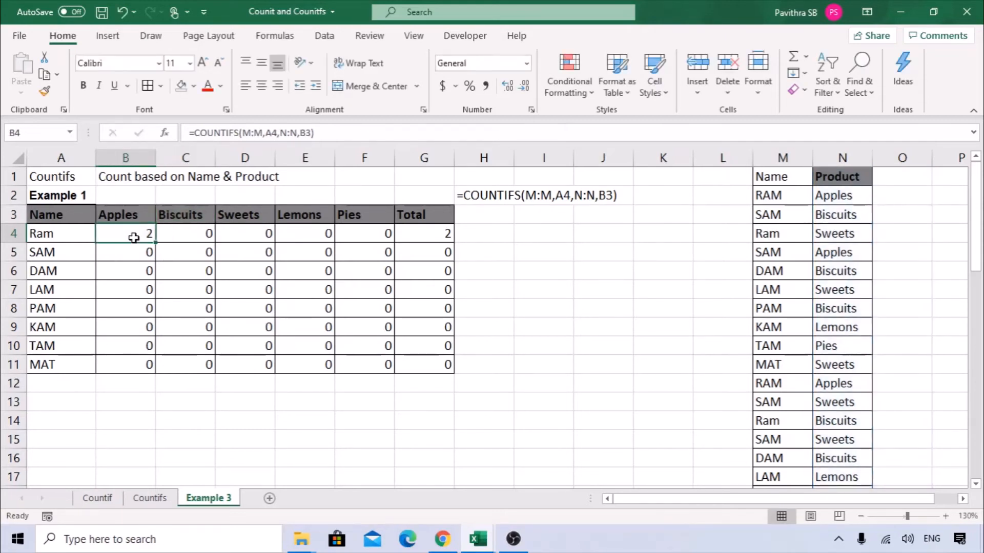
pyautogui.doubleClick(134, 238)
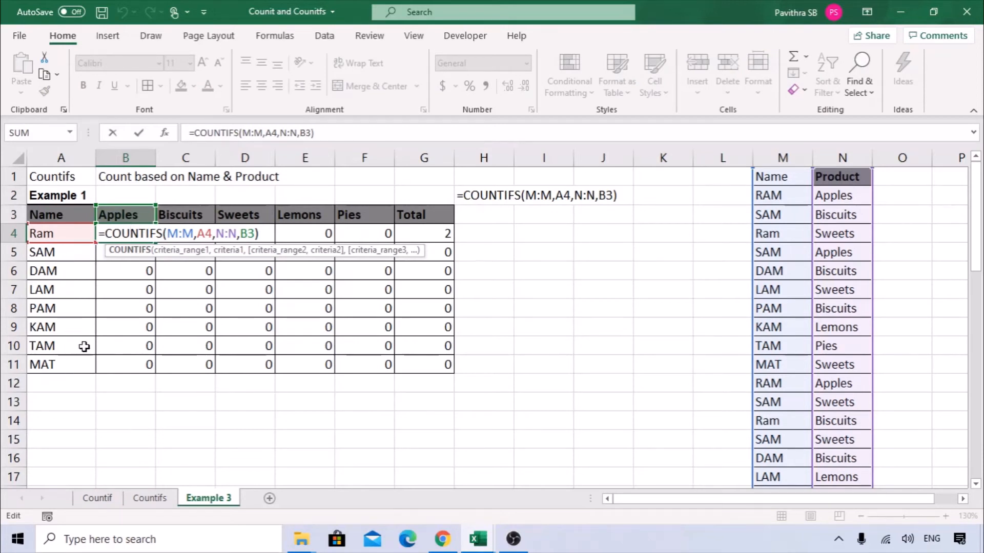
pyautogui.hotkey('ctrl', 'Return')
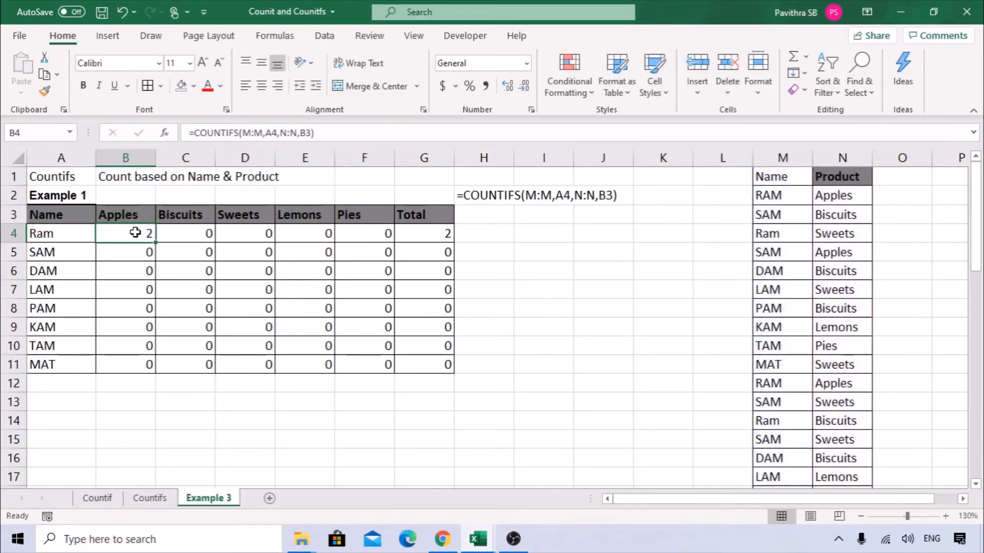
pyautogui.doubleClick(134, 232)
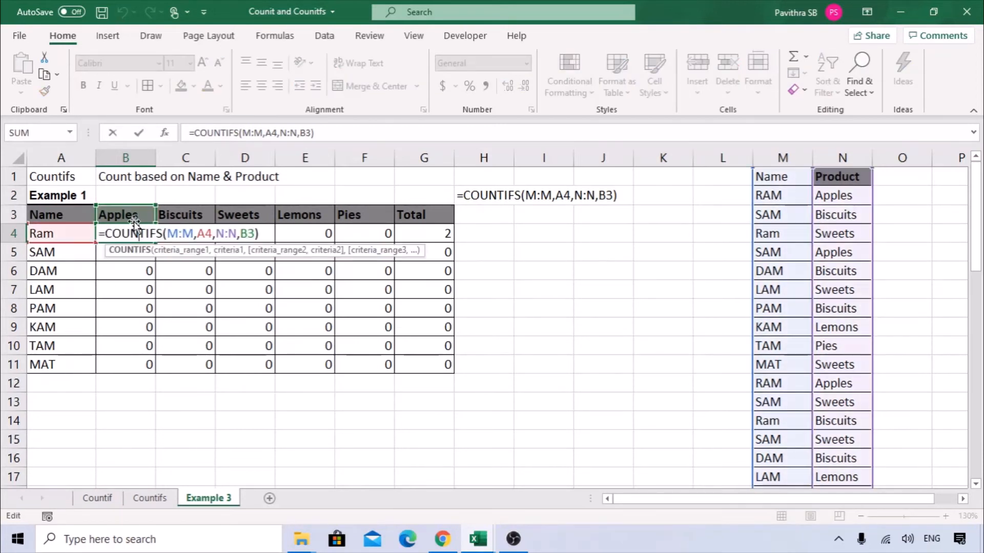
pyautogui.press('Return')
pyautogui.doubleClick(135, 253)
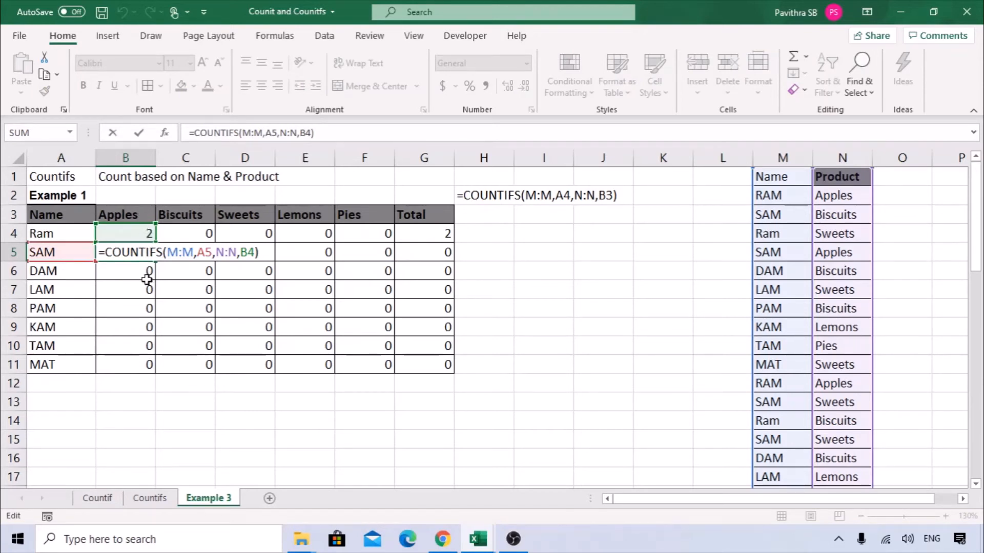
pyautogui.click(131, 233)
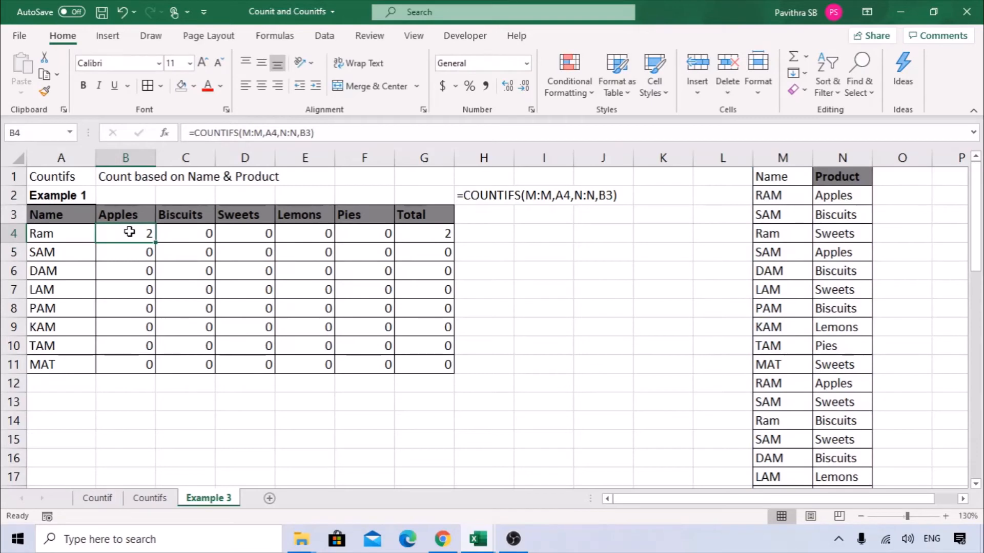
# Step: In the function arguments of B4's COUNTIFS formula, set the name range to $M:$M and its criterion to $A4
pyautogui.doubleClick(130, 232)
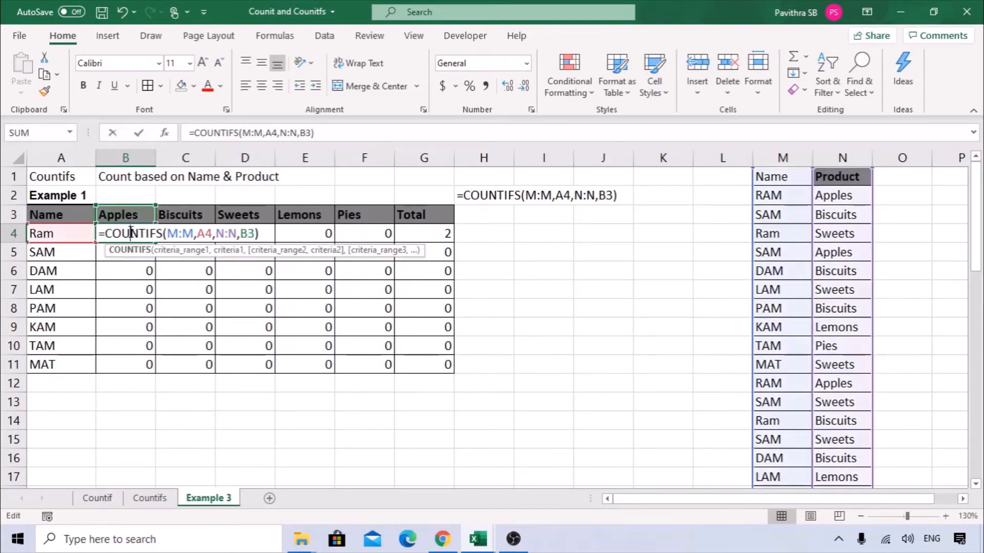
pyautogui.click(165, 133)
pyautogui.moveTo(339, 212); pyautogui.dragTo(412, 263)
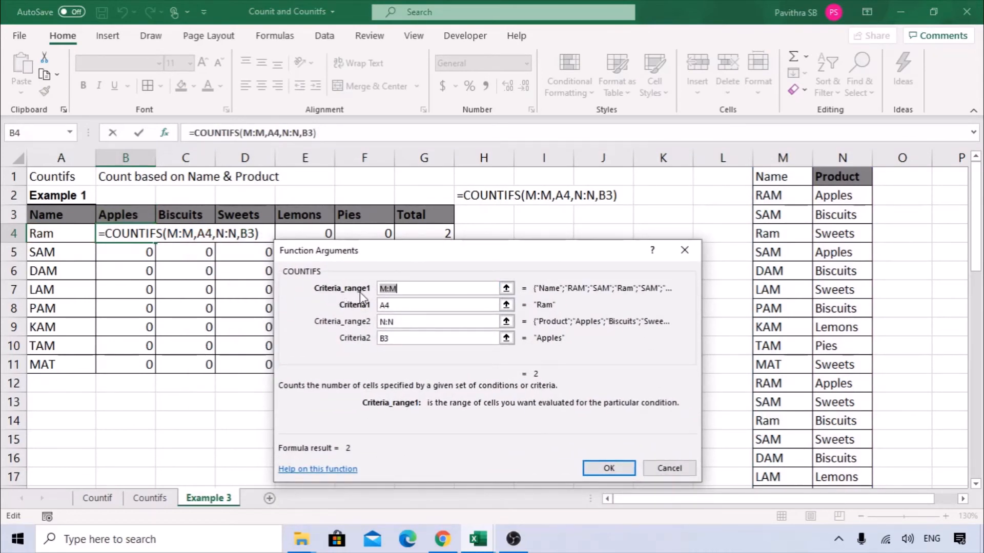
pyautogui.moveTo(405, 291); pyautogui.dragTo(381, 288)
pyautogui.press('F4')
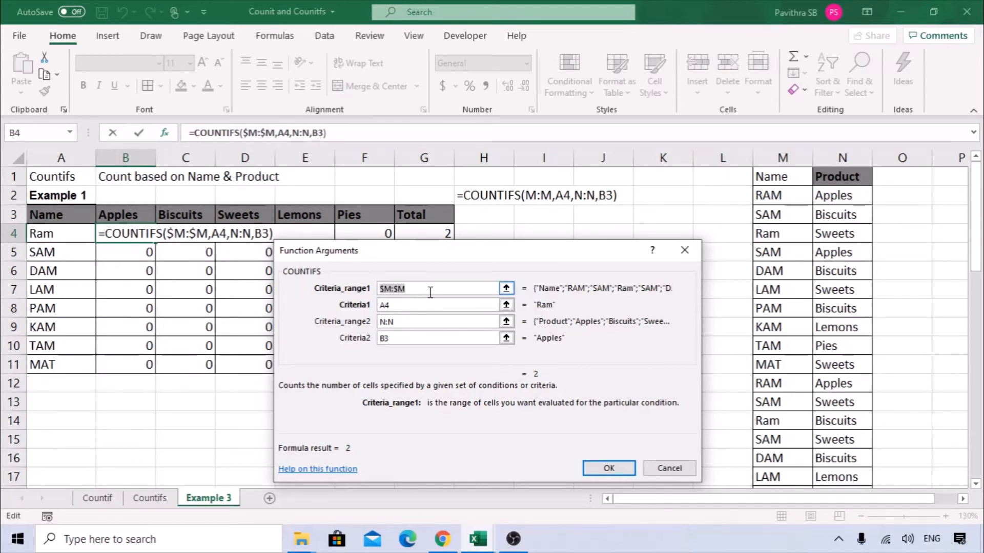
pyautogui.click(401, 305)
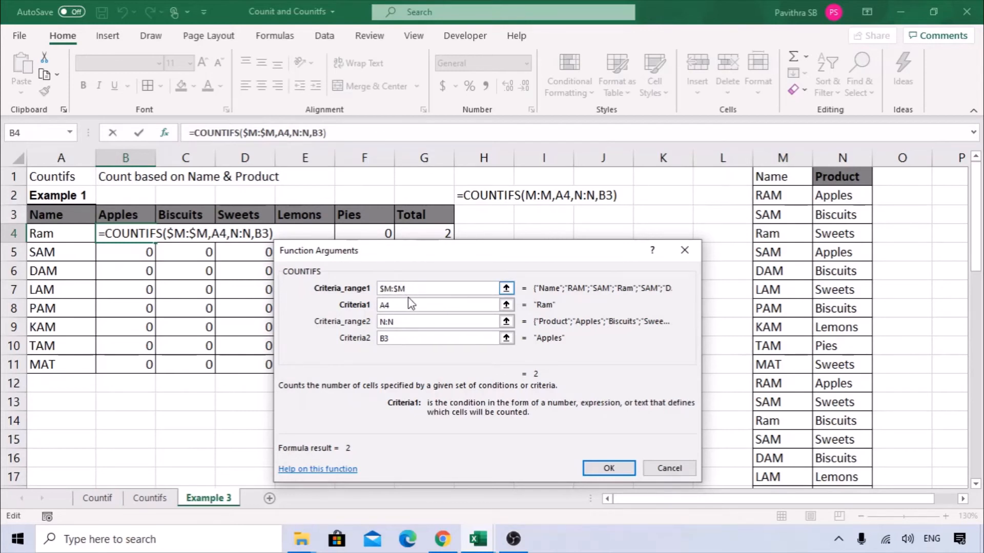
pyautogui.click(435, 319)
pyautogui.write('$')
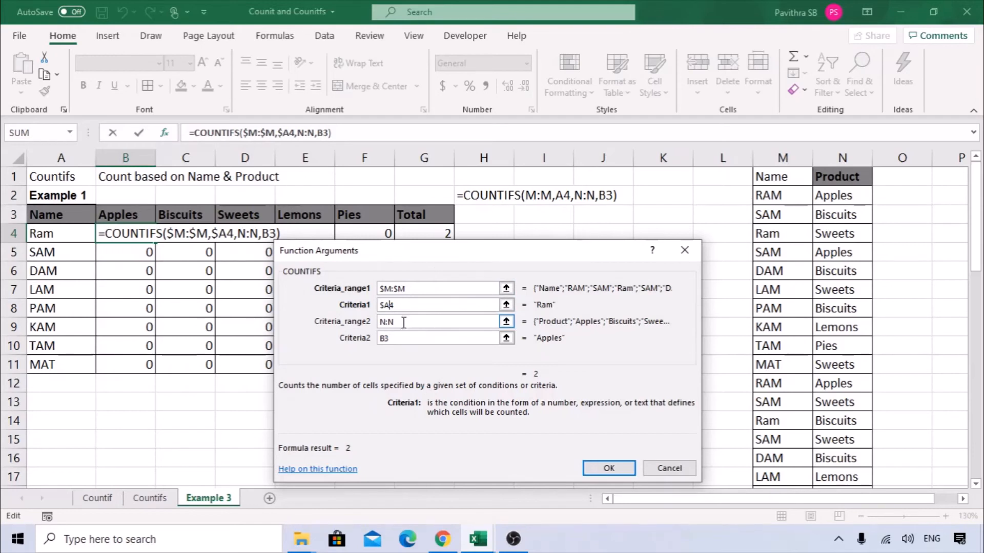
# Step: Set the product range to $N:$N and its criterion to B$3 in B4, and fill the formula through F11
pyautogui.moveTo(401, 324); pyautogui.dragTo(330, 333)
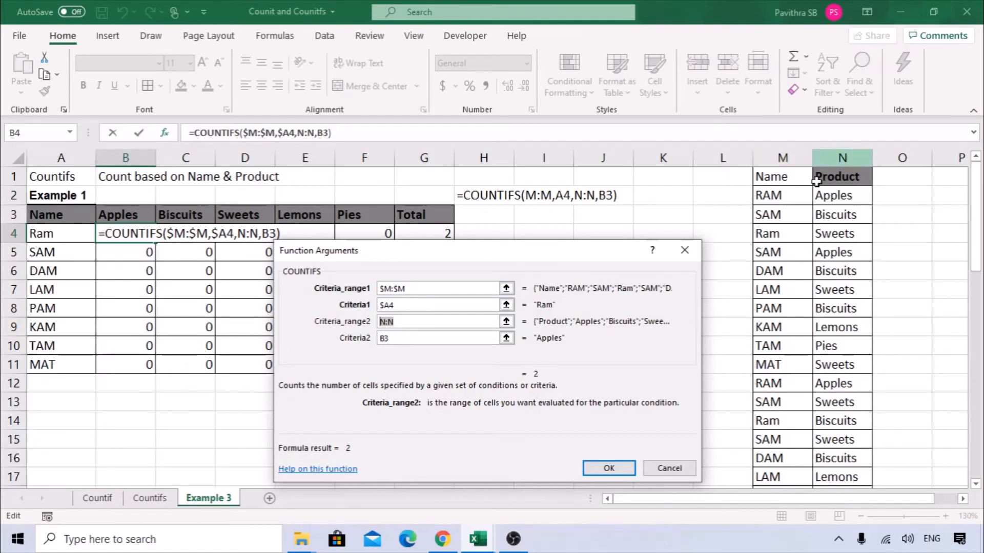
pyautogui.press('F4')
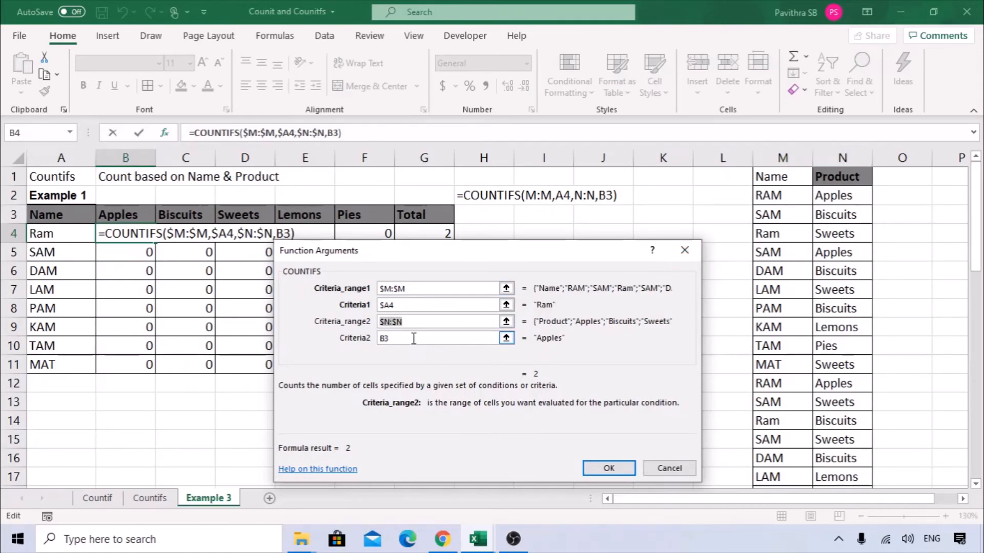
pyautogui.click(413, 338)
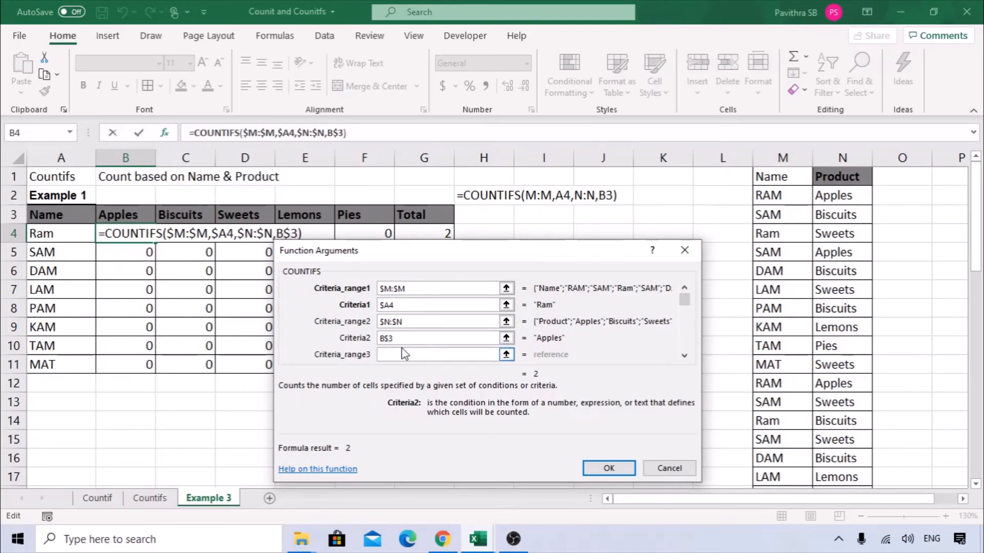
pyautogui.click(626, 469)
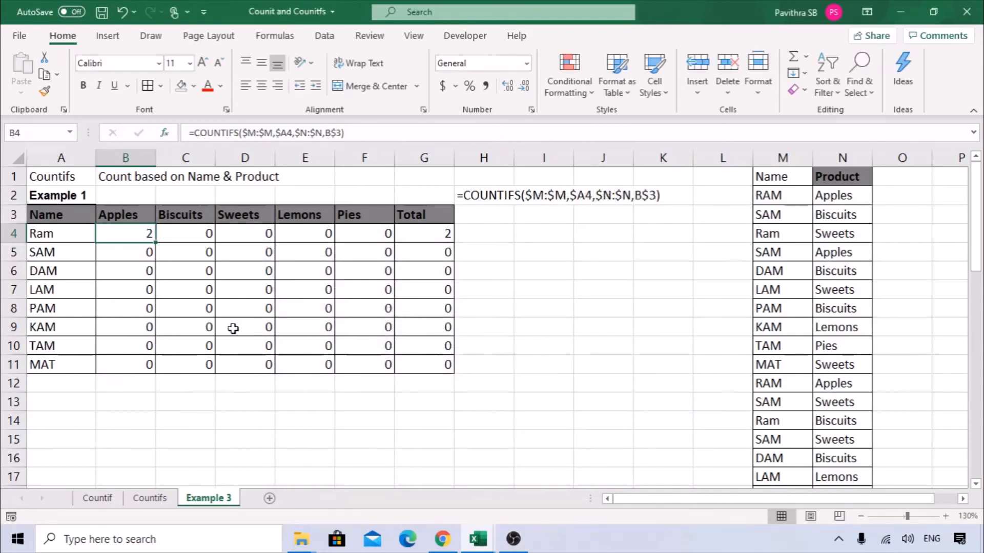
pyautogui.moveTo(155, 242); pyautogui.dragTo(387, 371)
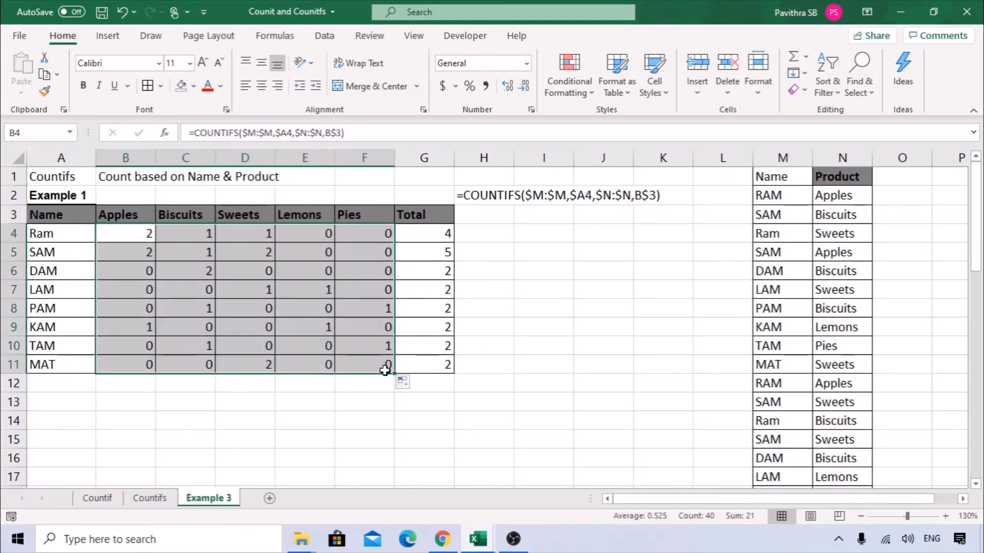
# Step: Check the locked references in the COUNTIFS formulas of C11, F8 and D6 against their name and product headers
pyautogui.click(203, 363)
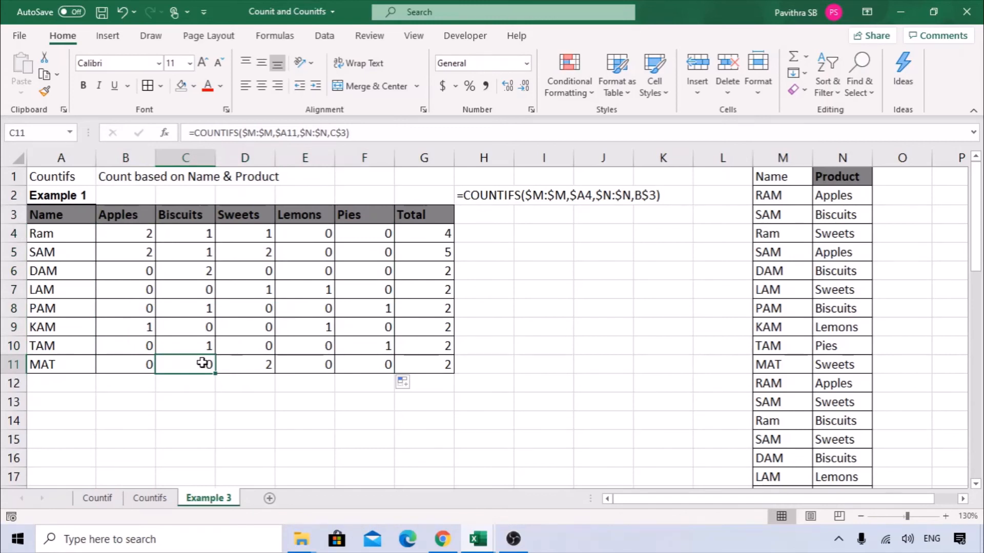
pyautogui.doubleClick(203, 363)
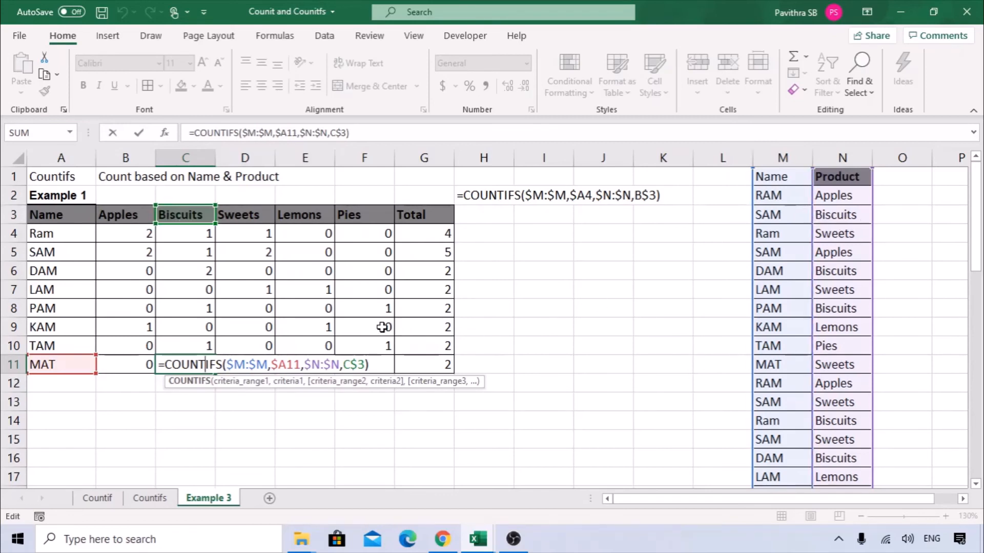
pyautogui.hotkey('ctrl', 'Return')
pyautogui.doubleClick(377, 308)
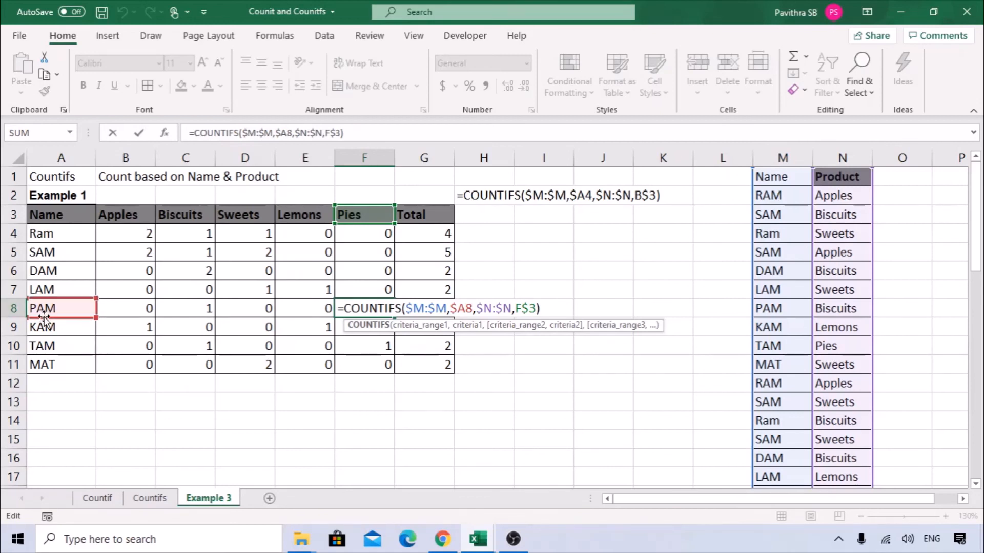
pyautogui.click(257, 271)
pyautogui.doubleClick(257, 270)
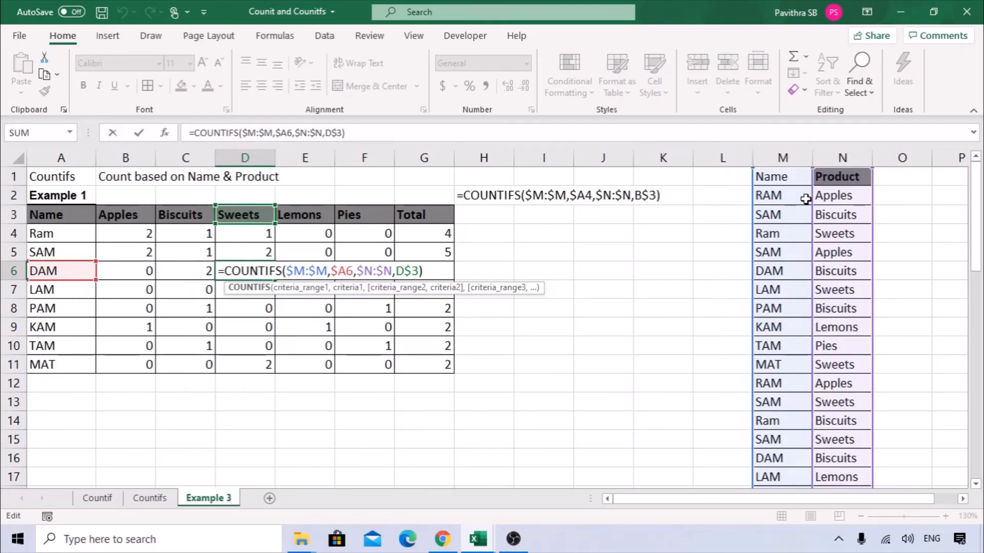
pyautogui.click(137, 231)
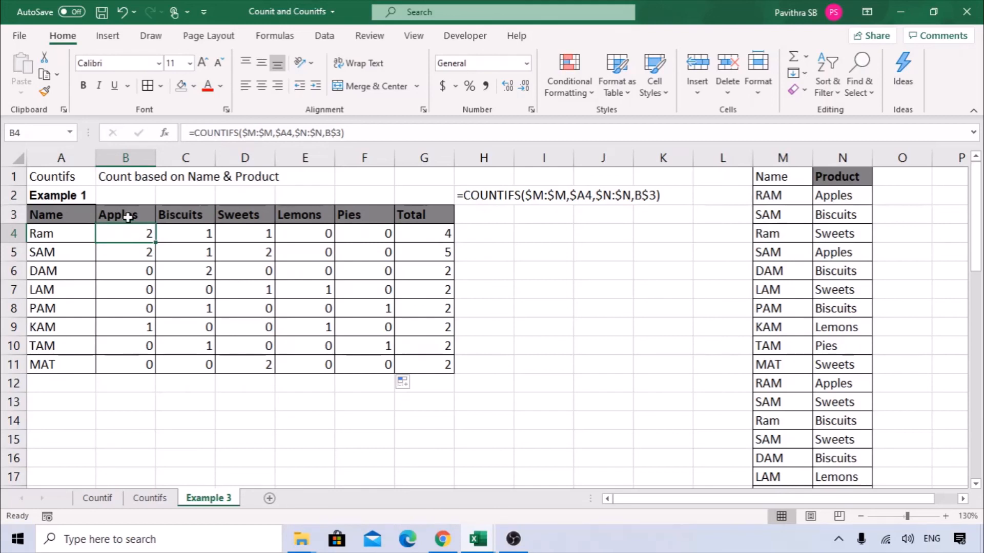
# Step: Review the header cells B3:G3 and the COUNTIFS function arguments of B4
pyautogui.moveTo(133, 215); pyautogui.dragTo(413, 214)
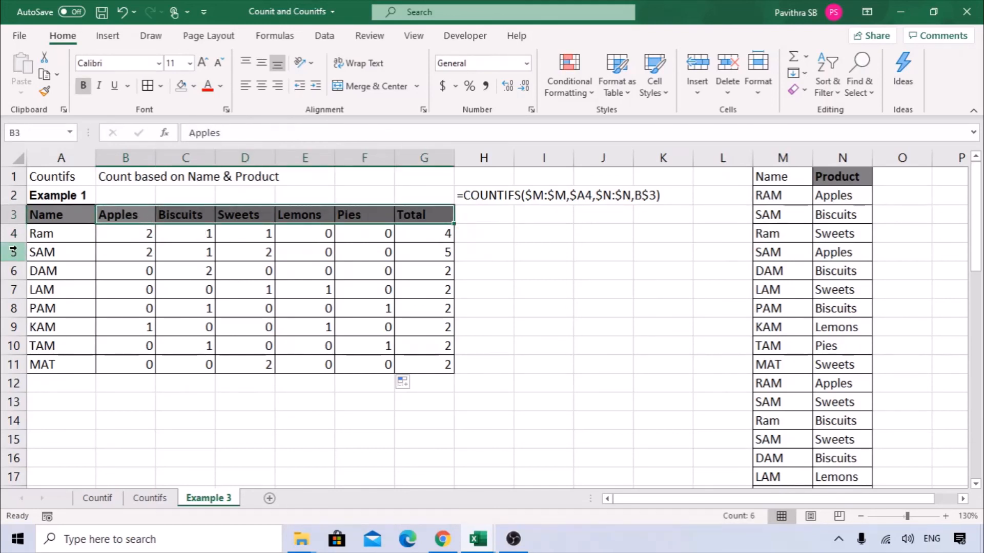
pyautogui.doubleClick(131, 235)
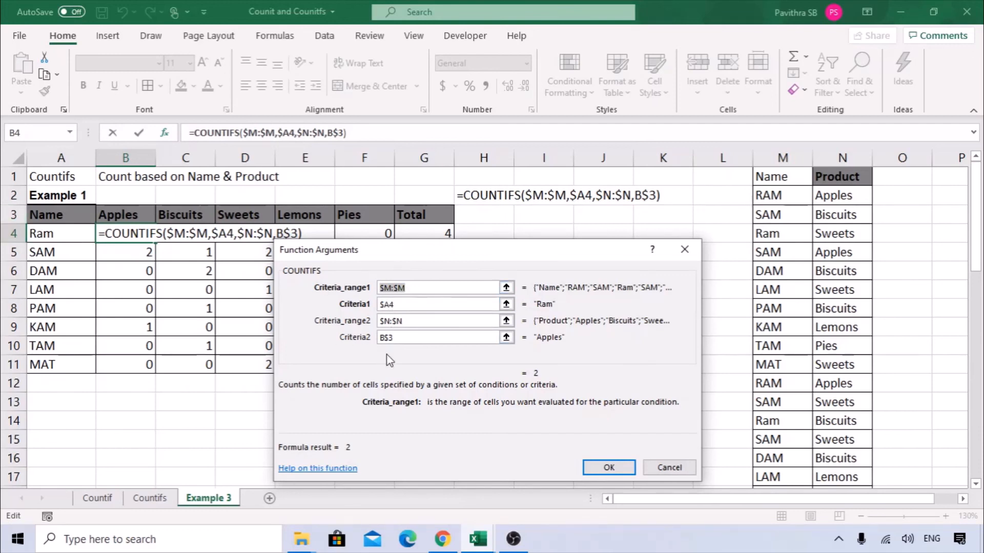
pyautogui.press('Return')
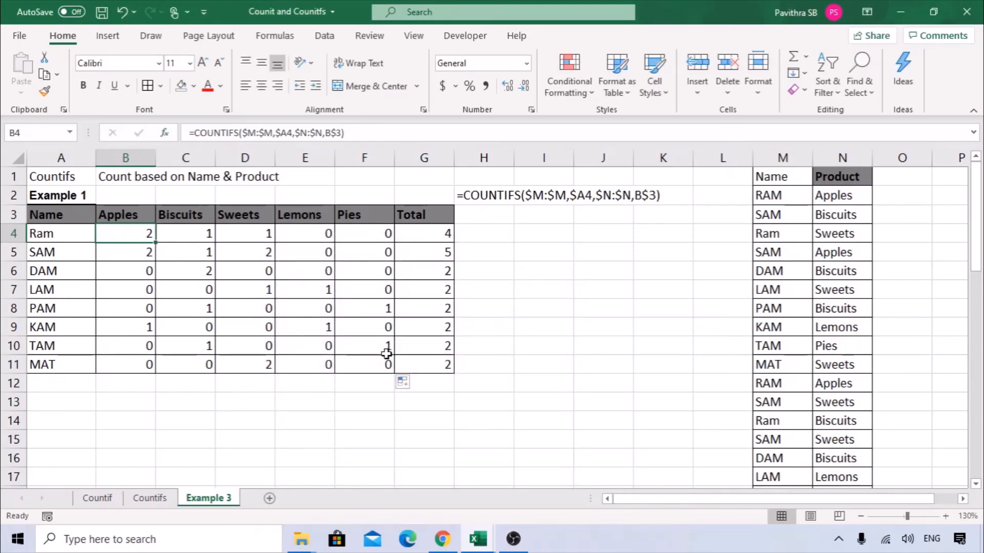